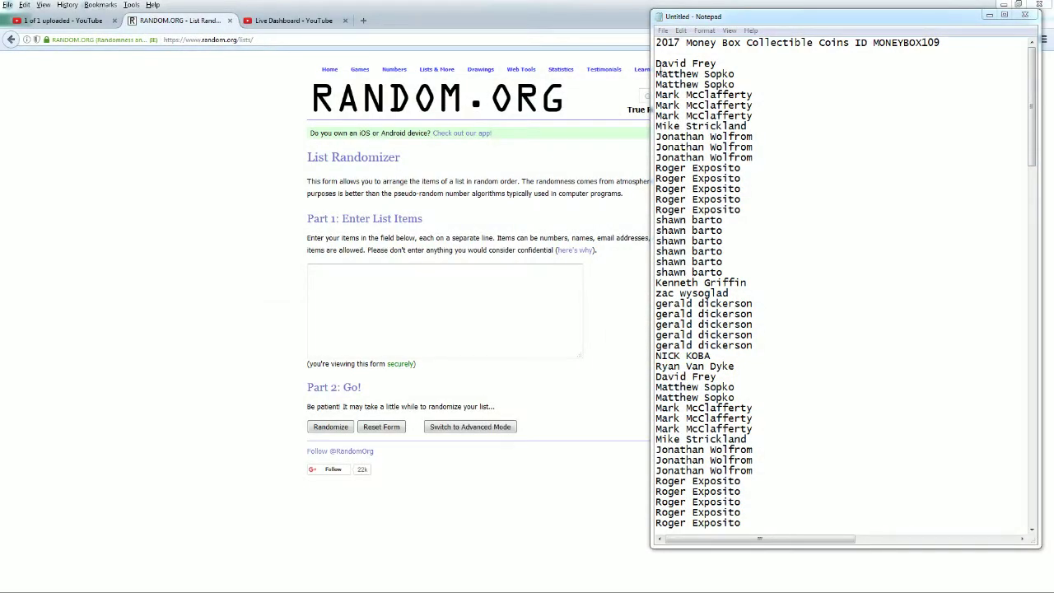
Select the owner names listed below the coin title in Notepad and copy them
{"action": "mouse_move", "coordinate": [655, 62]}
{"action": "left_mouse_down"}
{"action": "mouse_move", "coordinate": [699, 350]}
{"action": "mouse_move", "coordinate": [708, 544]}
{"action": "mouse_move", "coordinate": [725, 543]}
{"action": "mouse_move", "coordinate": [754, 459]}
{"action": "left_mouse_up"}
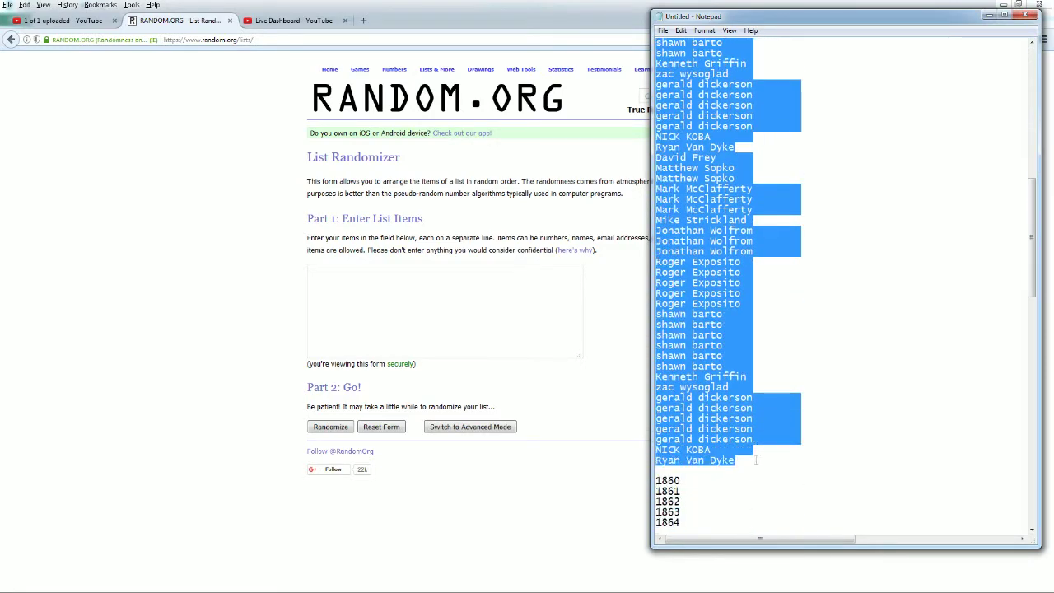
{"action": "right_click", "coordinate": [710, 354]}
{"action": "left_click", "coordinate": [741, 391]}
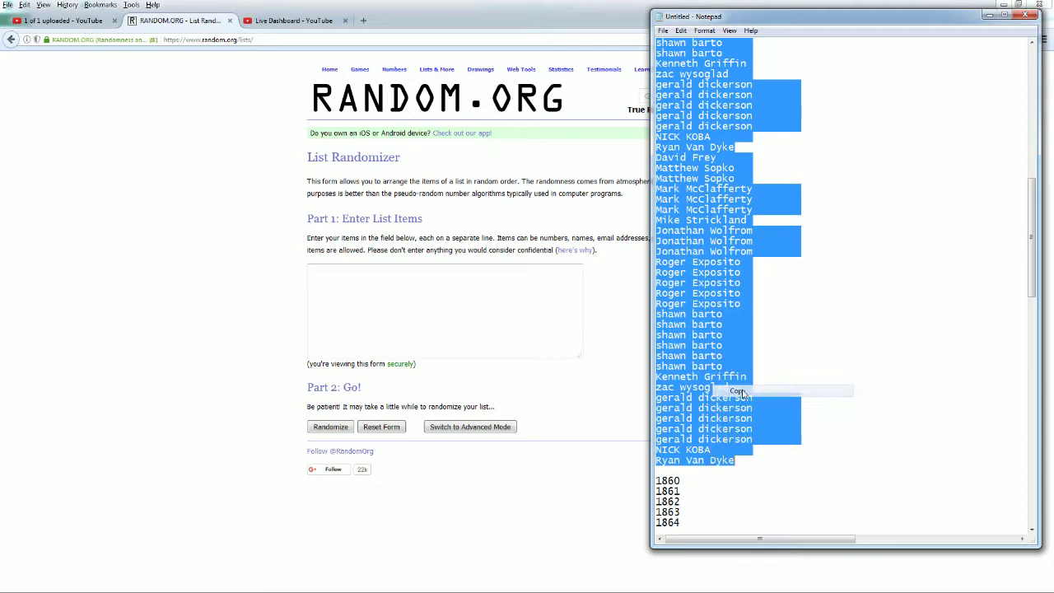
Paste the 90 owner names into RANDOM.ORG's List Randomizer and randomize them
{"action": "left_click", "coordinate": [454, 306]}
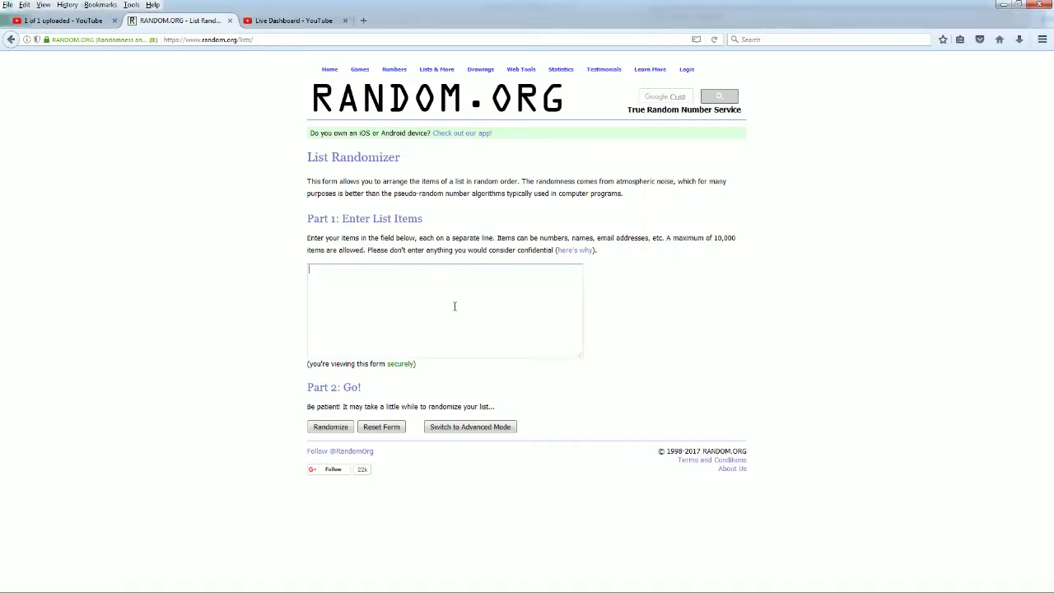
{"action": "key", "text": "ctrl+v"}
{"action": "left_click", "coordinate": [333, 428]}
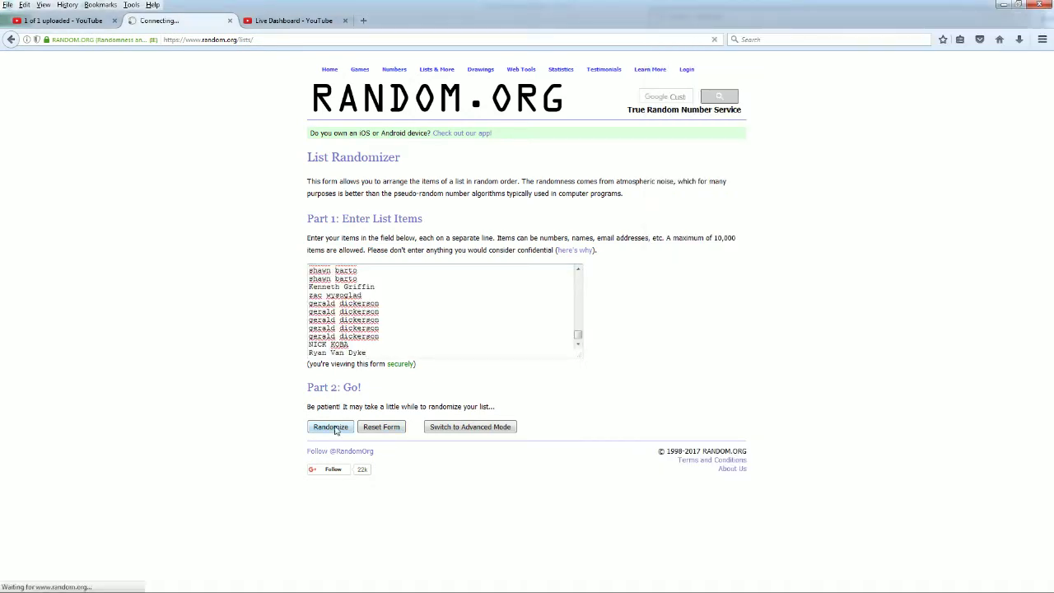
Reshuffle the names six more times with Again!, seven shuffles in total
{"action": "scroll", "coordinate": [420, 337], "scroll_direction": "down", "scroll_amount": 10}
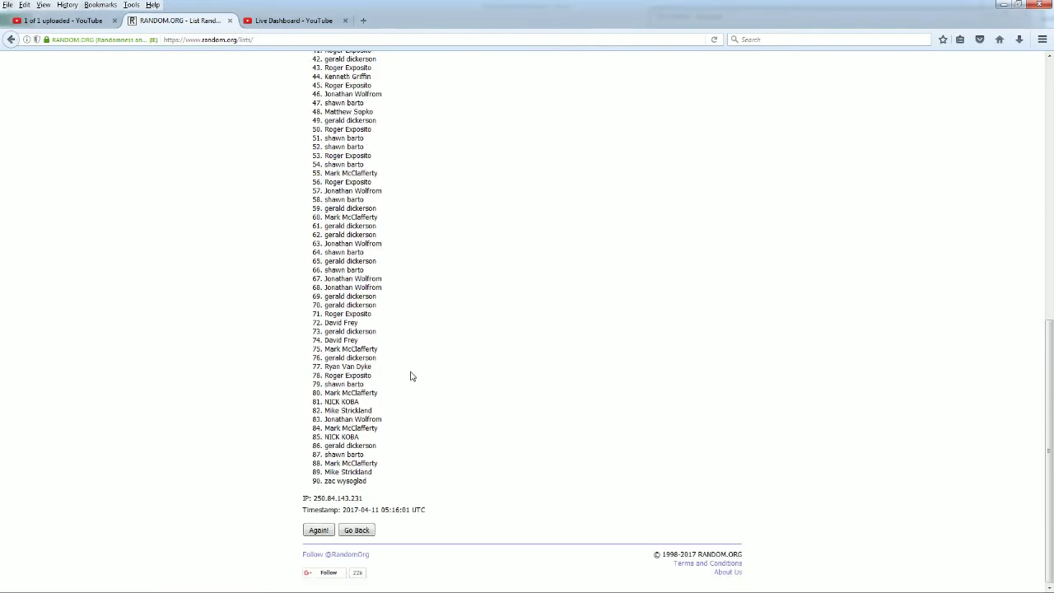
{"action": "left_click", "coordinate": [318, 529]}
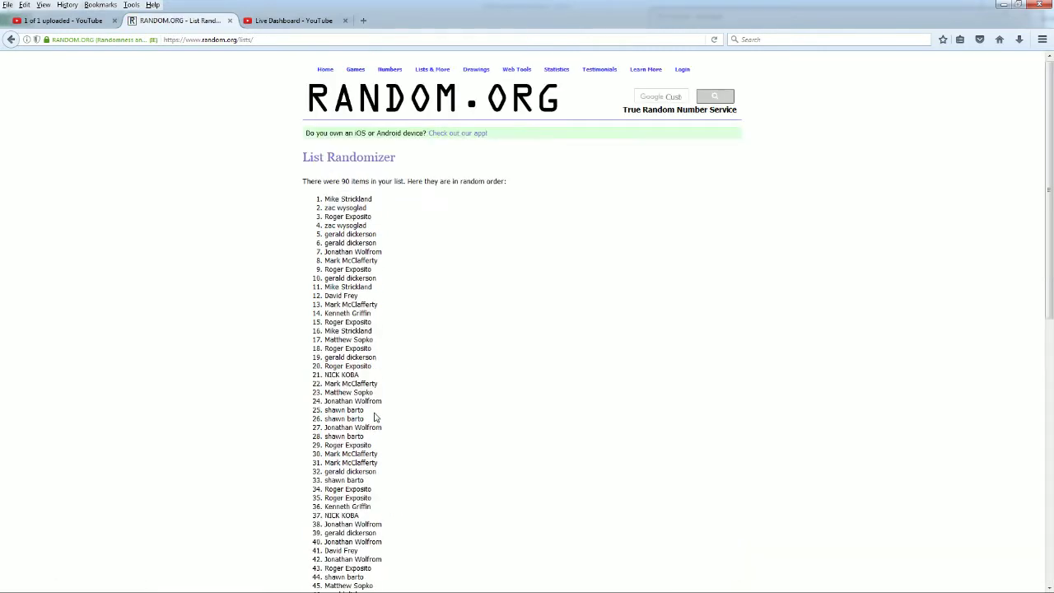
{"action": "scroll", "coordinate": [375, 417], "scroll_direction": "down", "scroll_amount": 10}
{"action": "left_click", "coordinate": [329, 533]}
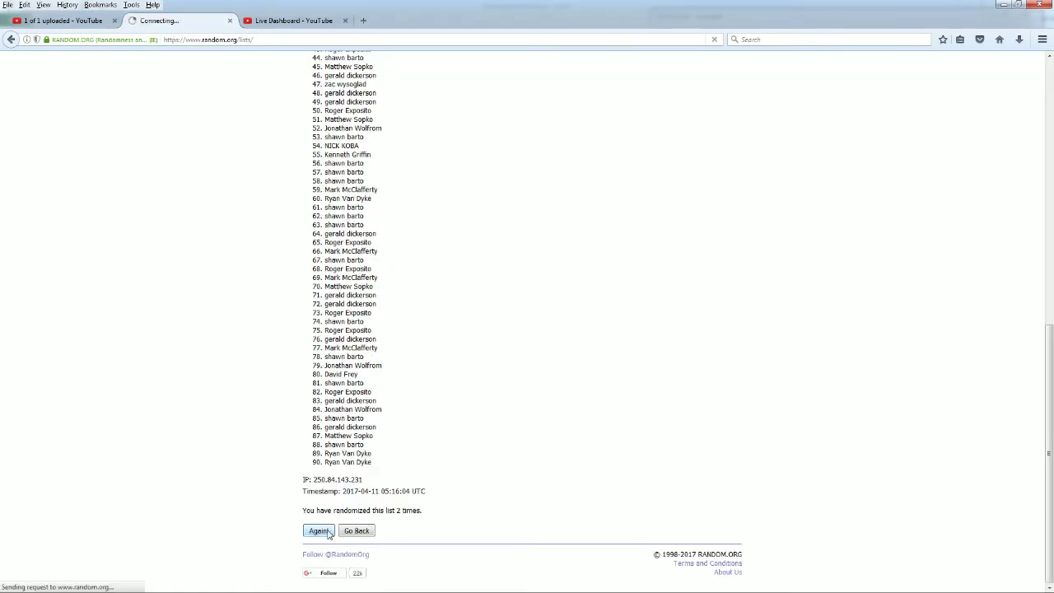
{"action": "scroll", "coordinate": [367, 428], "scroll_direction": "down", "scroll_amount": 10}
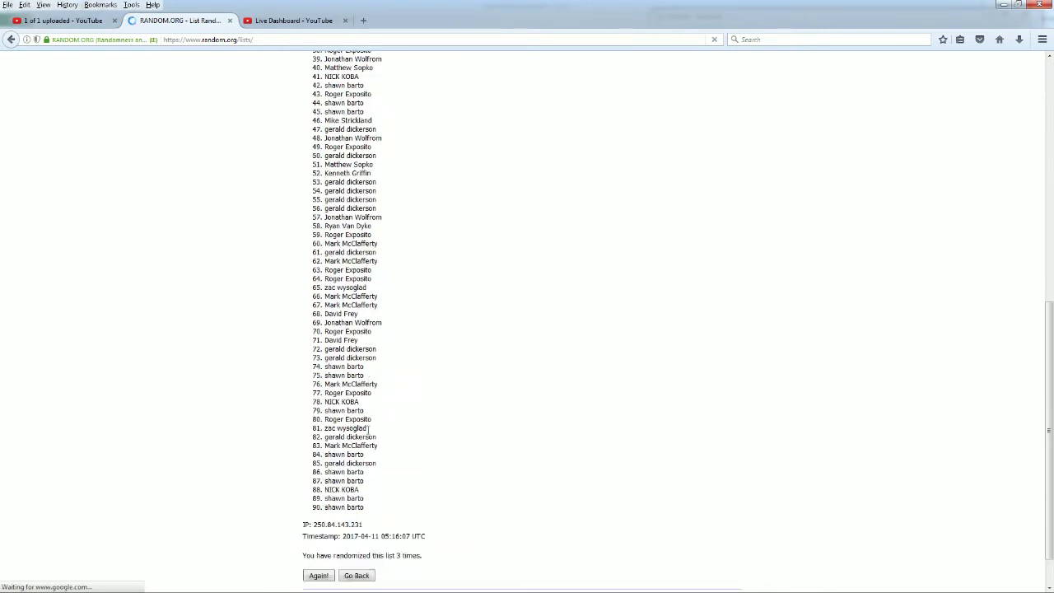
{"action": "scroll", "coordinate": [367, 428], "scroll_direction": "down", "scroll_amount": 2}
{"action": "left_click", "coordinate": [323, 531]}
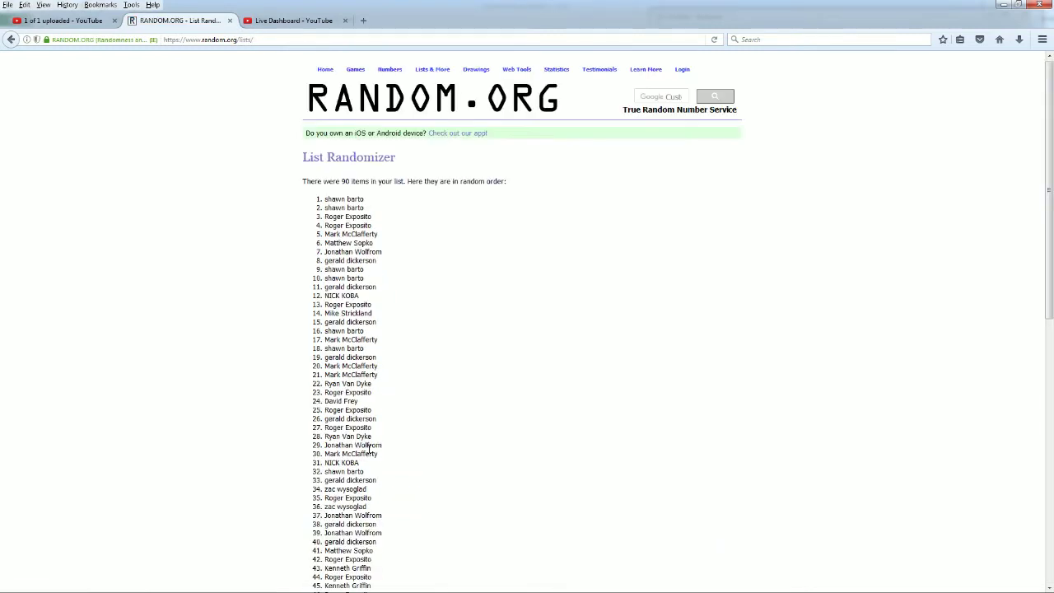
{"action": "scroll", "coordinate": [368, 447], "scroll_direction": "down", "scroll_amount": 10}
{"action": "left_click", "coordinate": [319, 530]}
{"action": "scroll", "coordinate": [362, 461], "scroll_direction": "down", "scroll_amount": 10}
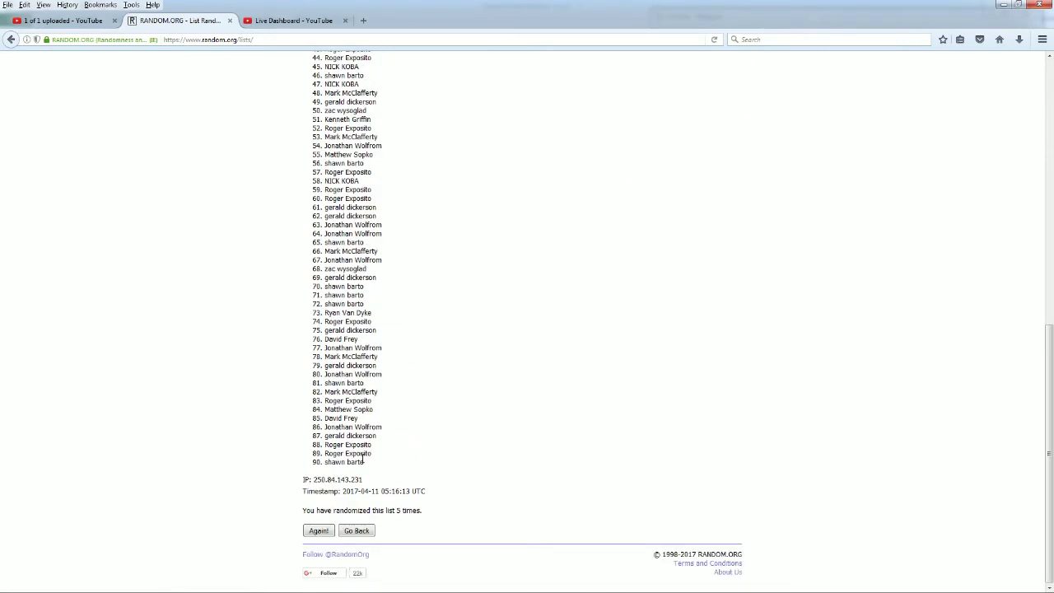
{"action": "left_click", "coordinate": [321, 530]}
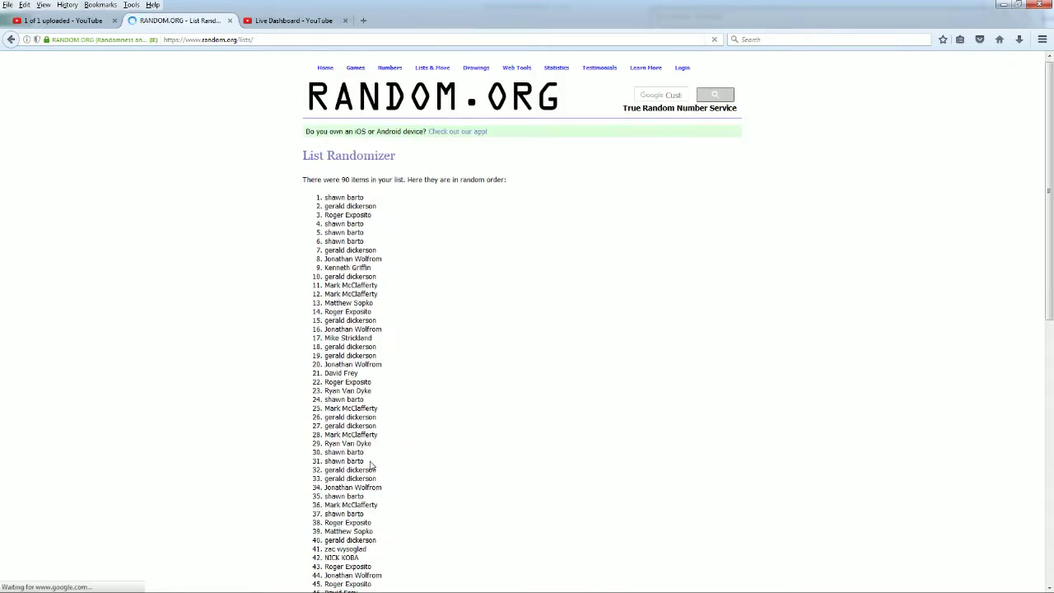
{"action": "scroll", "coordinate": [370, 466], "scroll_direction": "down", "scroll_amount": 10}
{"action": "left_click", "coordinate": [327, 532]}
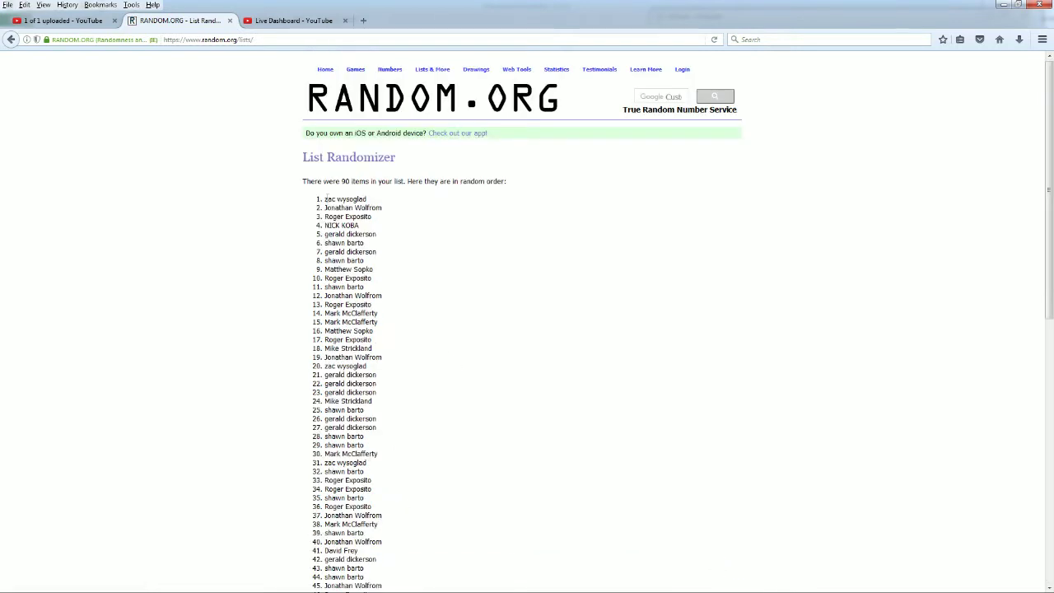
Copy the whole shuffled names list and return to the Excel worksheet
{"action": "mouse_move", "coordinate": [325, 198]}
{"action": "left_mouse_down"}
{"action": "mouse_move", "coordinate": [406, 359]}
{"action": "mouse_move", "coordinate": [403, 466]}
{"action": "left_mouse_up"}
{"action": "scroll", "coordinate": [406, 360], "scroll_direction": "down", "scroll_amount": 5}
{"action": "scroll", "coordinate": [406, 360], "scroll_direction": "down", "scroll_amount": 5}
{"action": "right_click", "coordinate": [368, 354]}
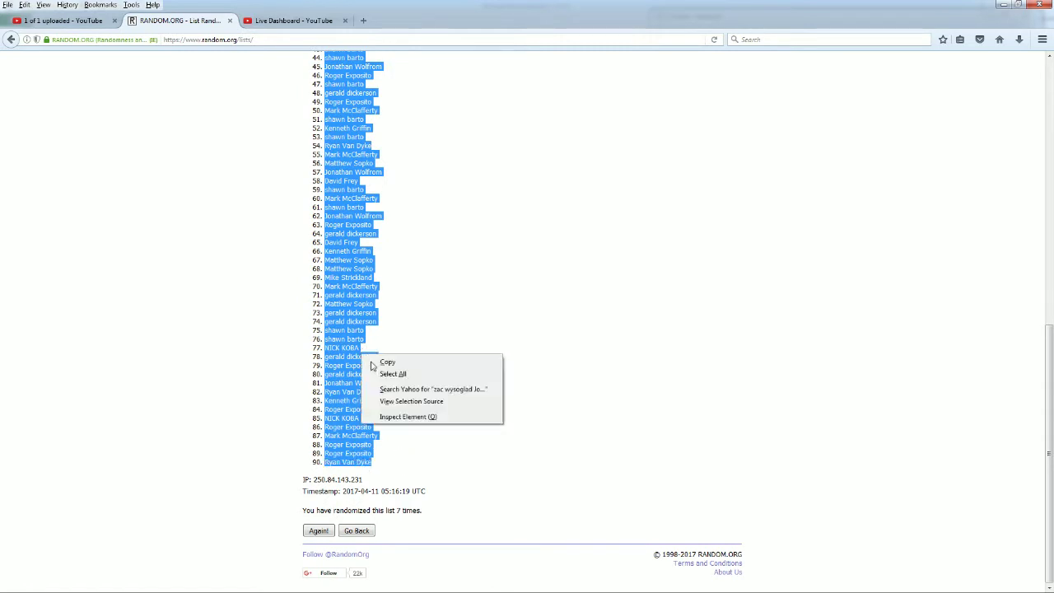
{"action": "left_click", "coordinate": [390, 360]}
{"action": "key", "text": "alt+Tab"}
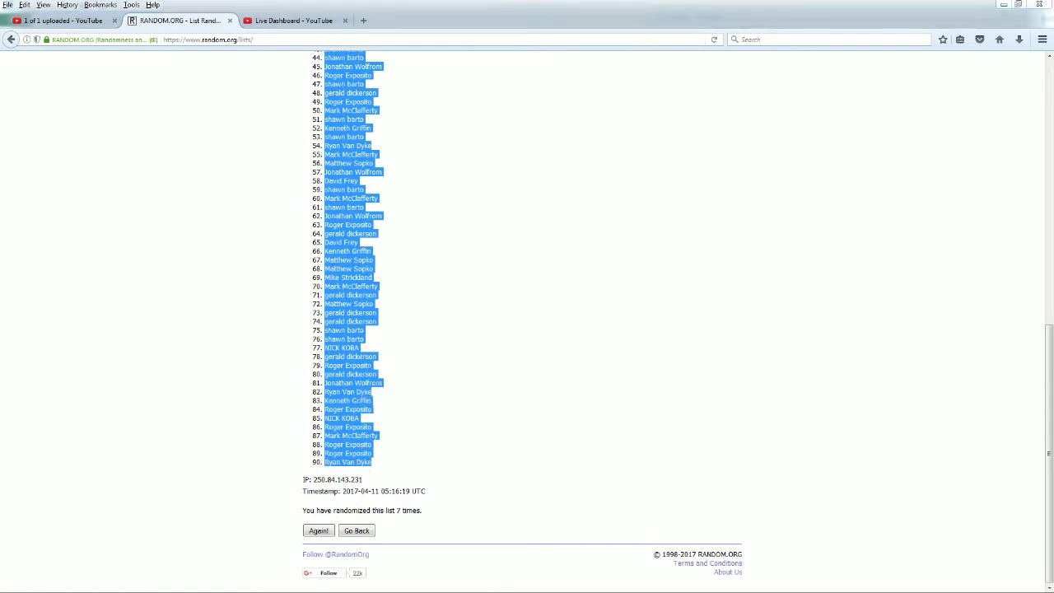
{"action": "left_click", "coordinate": [401, 239]}
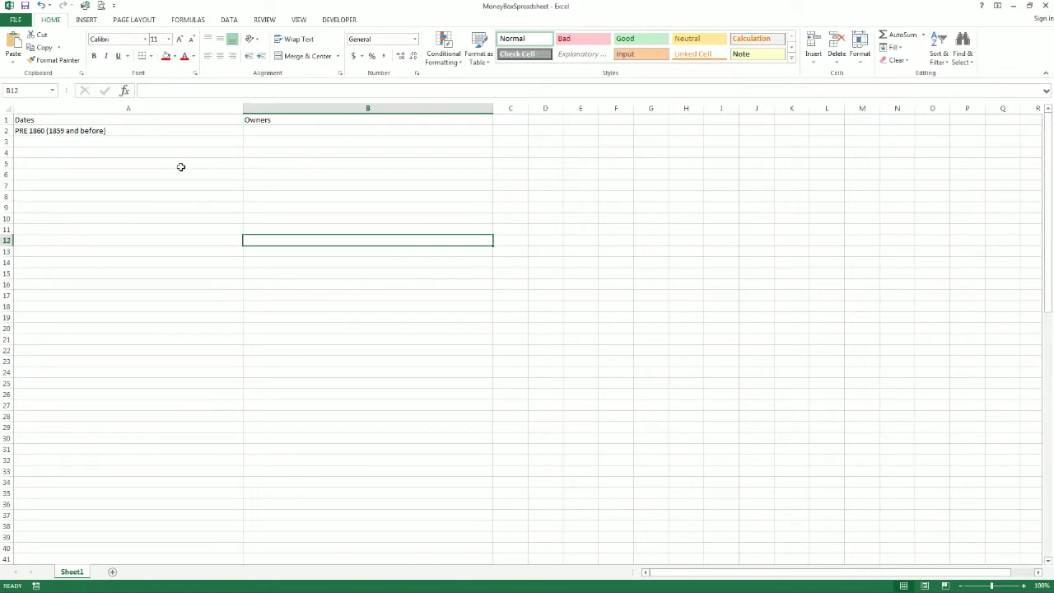
Paste the shuffled, numbered names into the Owners column starting at B2
{"action": "left_click", "coordinate": [290, 132]}
{"action": "key", "text": "ctrl+v"}
{"action": "left_click", "coordinate": [313, 204]}
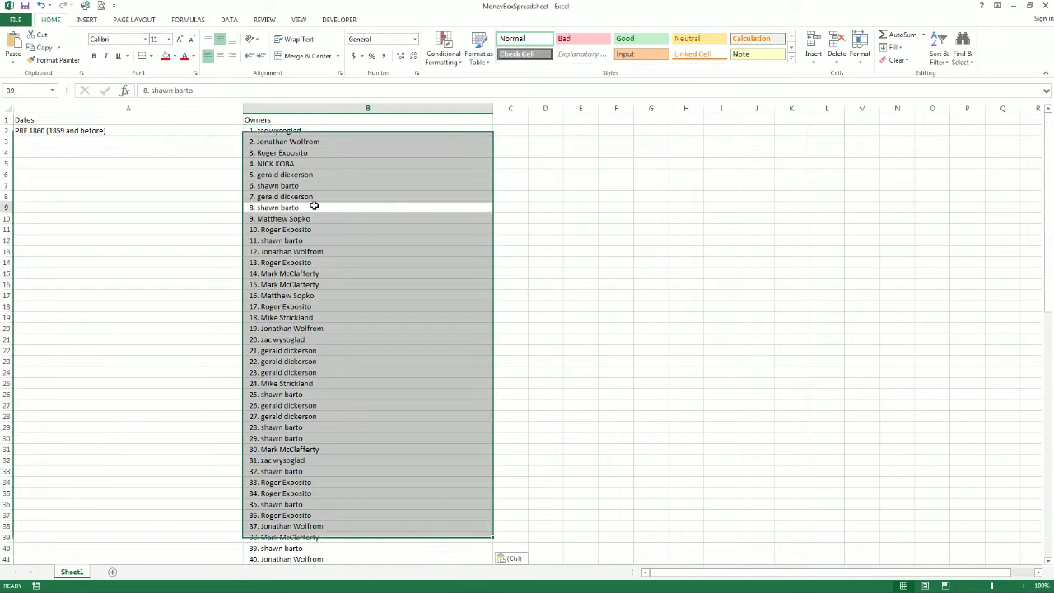
{"action": "left_click", "coordinate": [156, 141]}
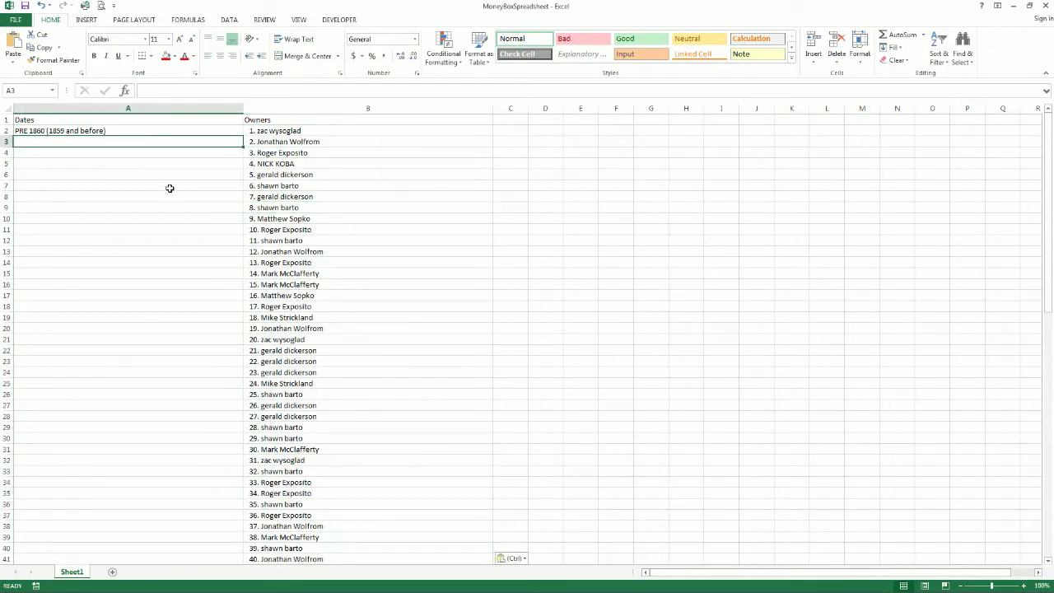
Select A2 holding PRE 1860, then bring up the Notepad year list
{"action": "left_click", "coordinate": [130, 131]}
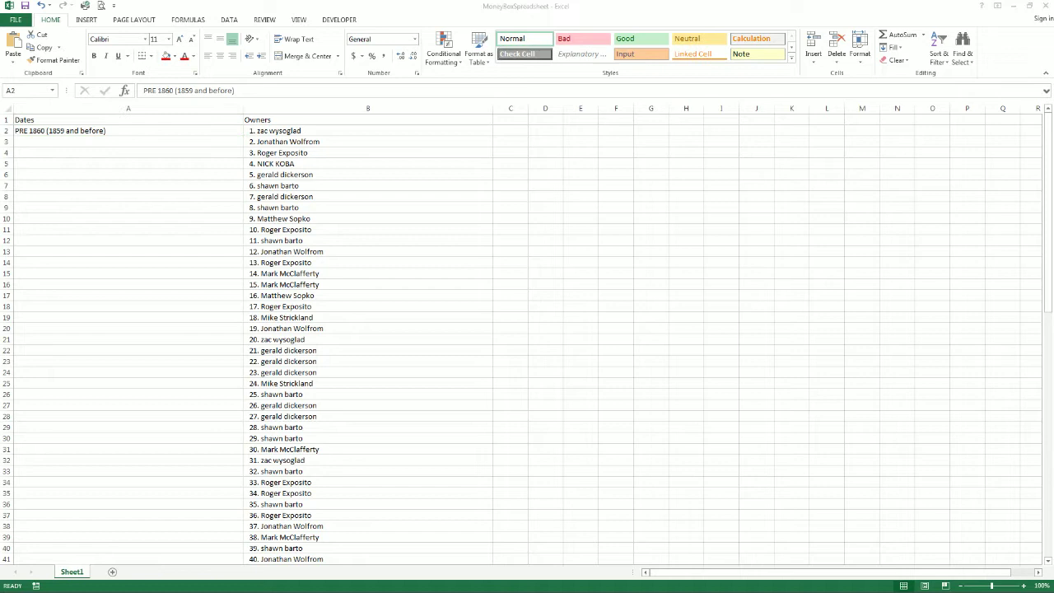
{"action": "key", "text": "alt+Tab"}
{"action": "scroll", "coordinate": [848, 285], "scroll_direction": "down", "scroll_amount": 2}
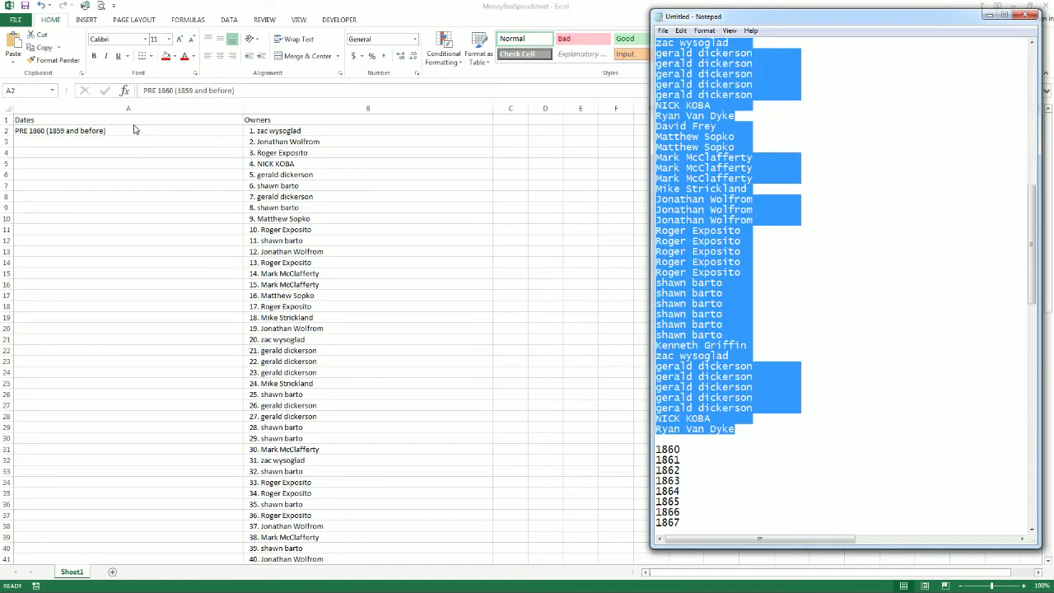
Copy the 'PRE 1860 (1859 and before)' text from cell A2
{"action": "left_click", "coordinate": [134, 128]}
{"action": "double_click", "coordinate": [106, 131]}
{"action": "left_click_drag", "start_coordinate": [105, 131], "coordinate": [14, 130]}
{"action": "right_click", "coordinate": [36, 130]}
{"action": "left_click", "coordinate": [62, 149]}
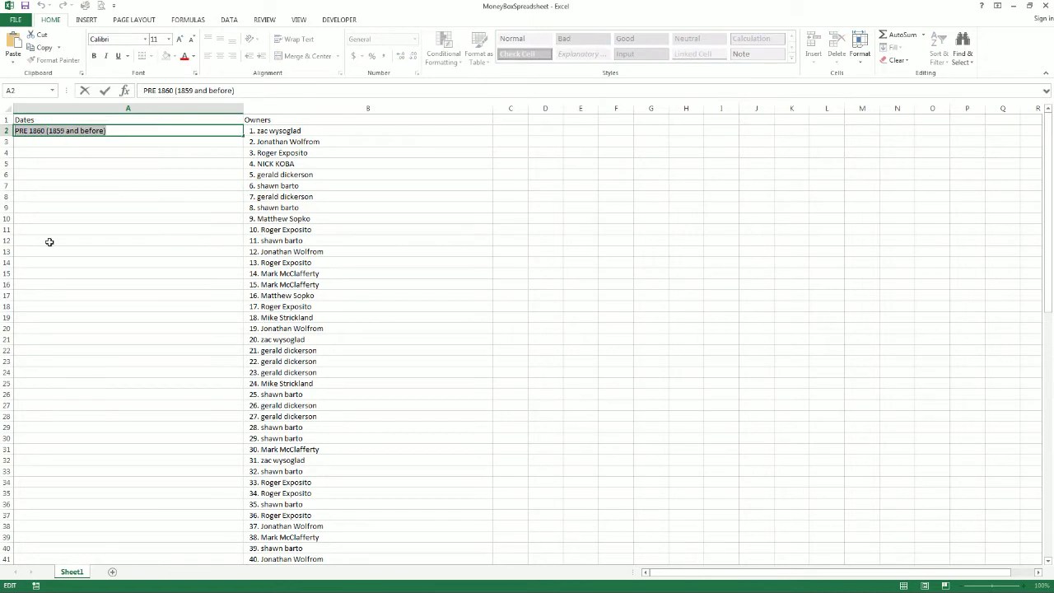
Insert 'PRE 1860 (1859 and before)' on a new line above 1860 in Notepad
{"action": "key", "text": "alt+Tab"}
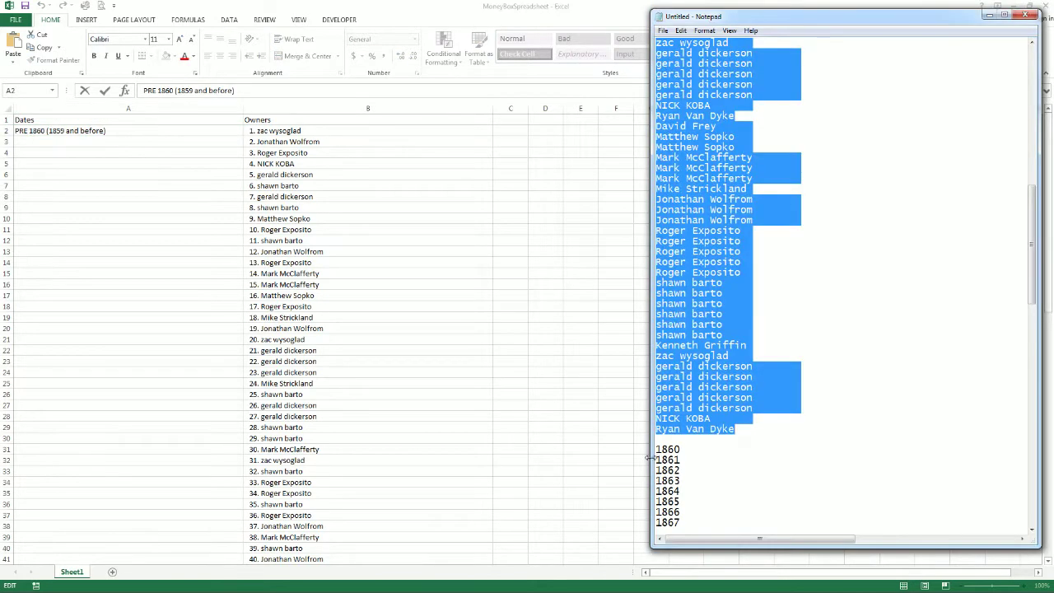
{"action": "left_click", "coordinate": [660, 440]}
{"action": "key", "text": "Return"}
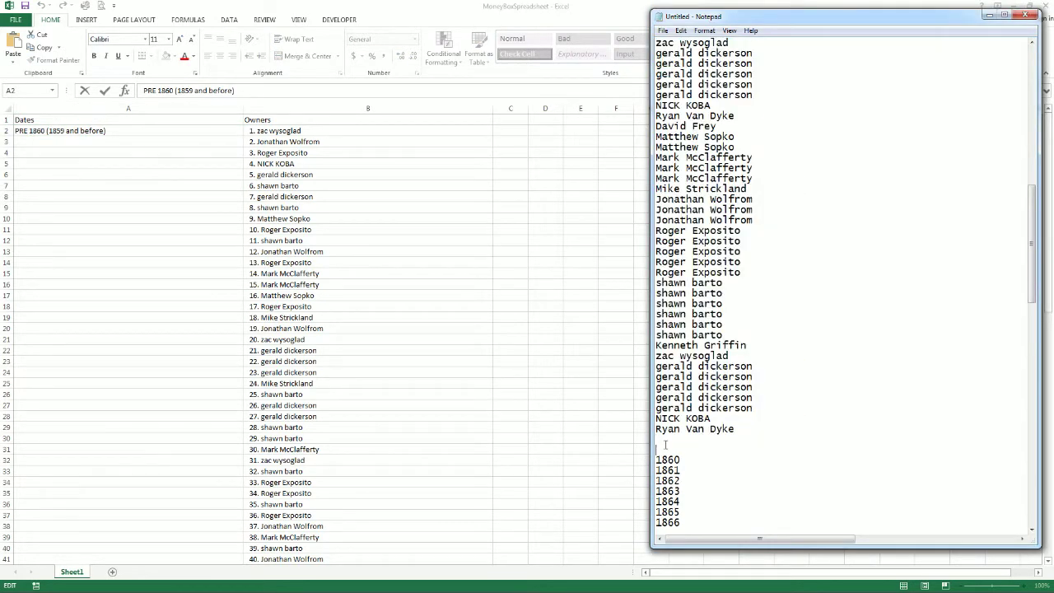
{"action": "key", "text": "ctrl+v"}
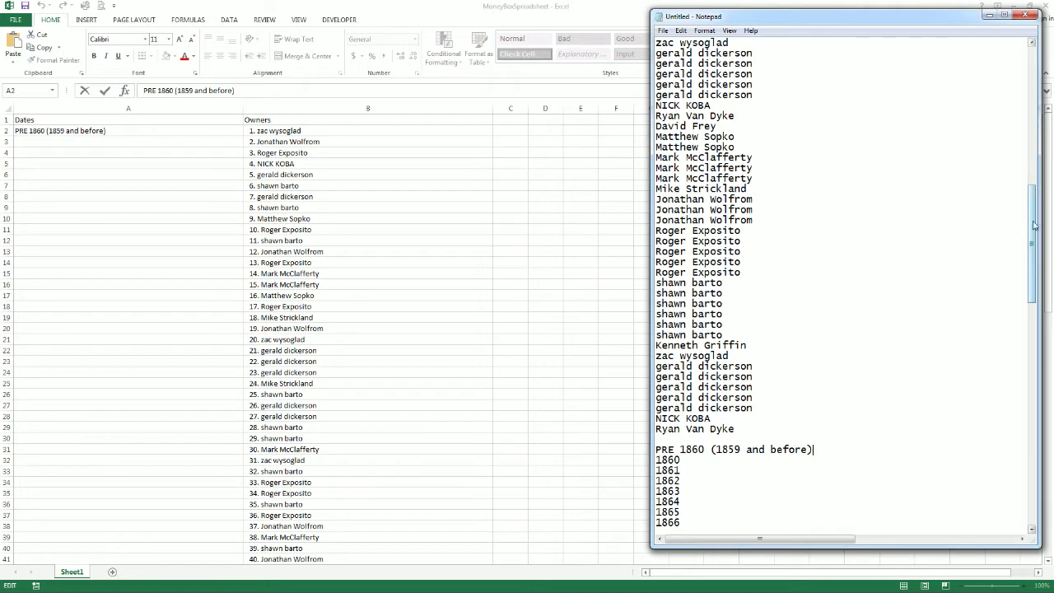
{"action": "mouse_move", "coordinate": [1031, 272]}
{"action": "left_mouse_down"}
{"action": "mouse_move", "coordinate": [1039, 497]}
{"action": "mouse_move", "coordinate": [1045, 467]}
{"action": "mouse_move", "coordinate": [208, 208]}
{"action": "left_mouse_up"}
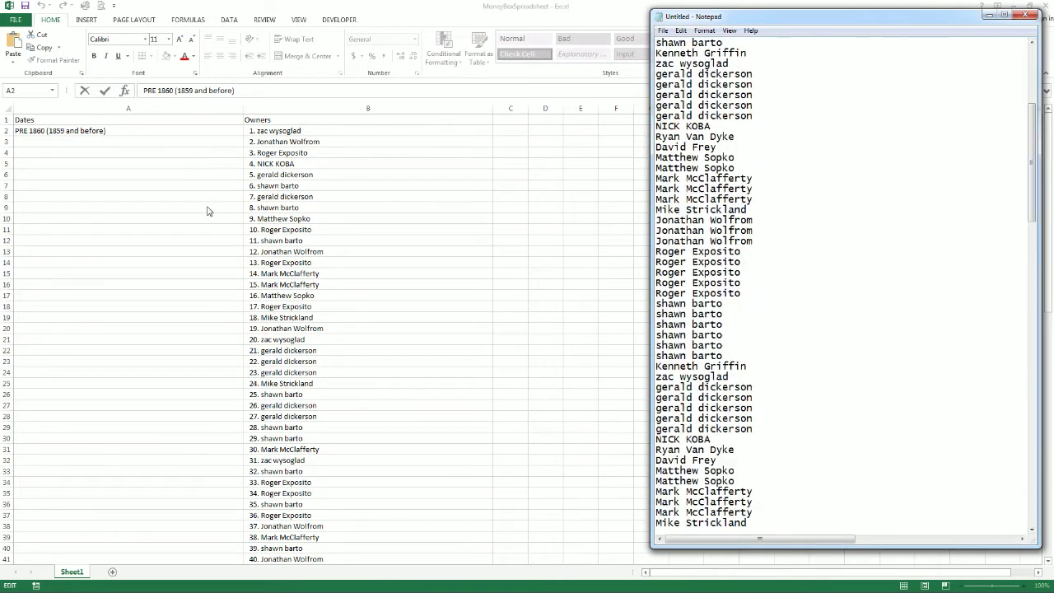
Clear the PRE 1860 text from cell A2 in Excel
{"action": "left_click", "coordinate": [155, 133]}
{"action": "key", "text": "BackSpace"}
{"action": "left_click", "coordinate": [616, 217]}
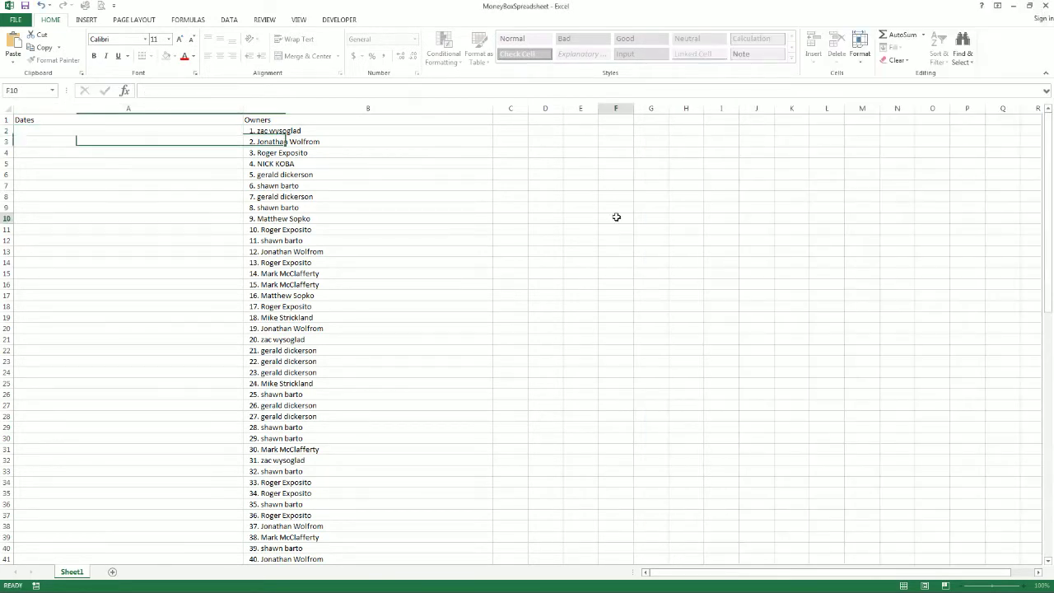
Minimize Excel and open a fresh List Randomizer on RANDOM.ORG
{"action": "left_click", "coordinate": [1016, 6]}
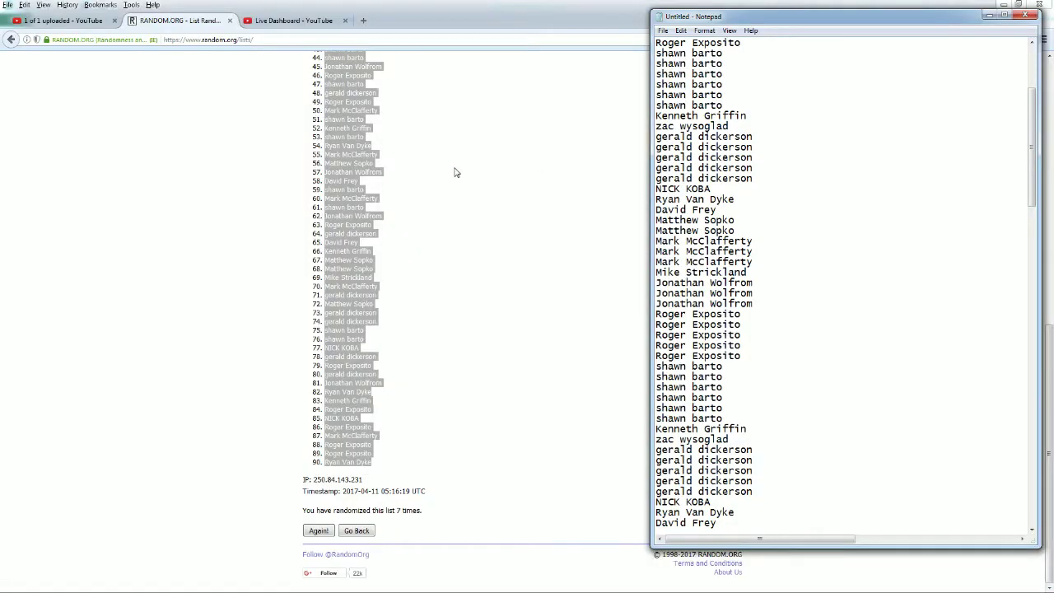
{"action": "left_click", "coordinate": [566, 137]}
{"action": "scroll", "coordinate": [566, 137], "scroll_direction": "up", "scroll_amount": 10}
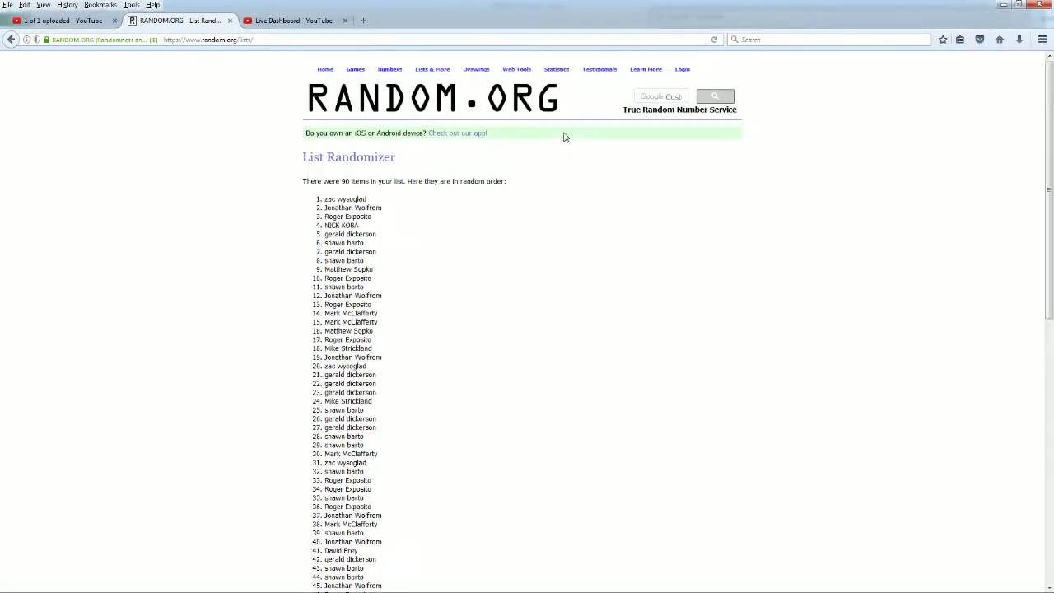
{"action": "left_click", "coordinate": [433, 88]}
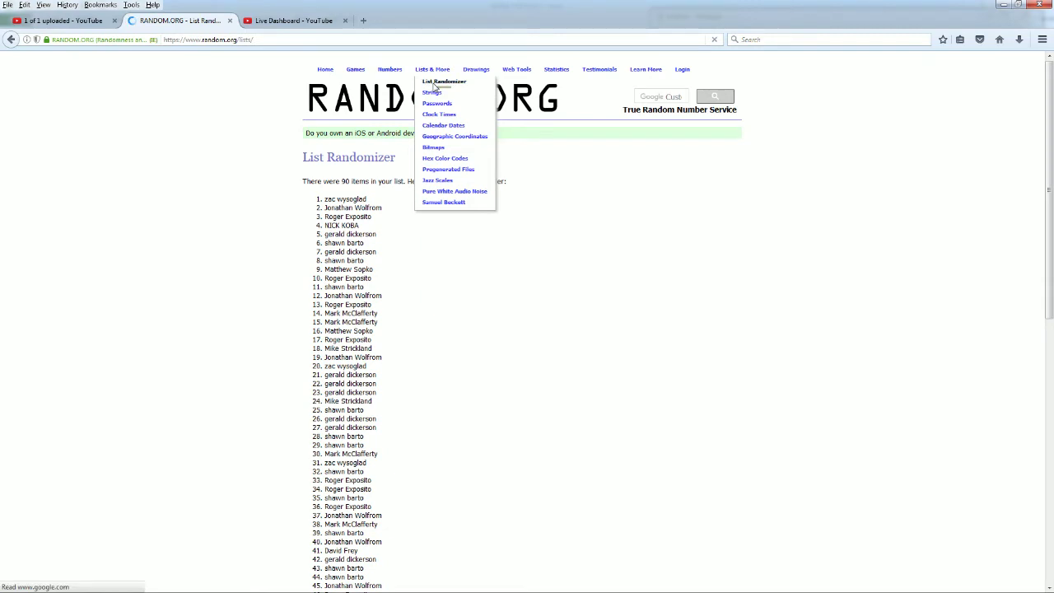
Copy Notepad's year list from PRE 1860 through POST 1947 (1948 and after)
{"action": "key", "text": "alt+Tab"}
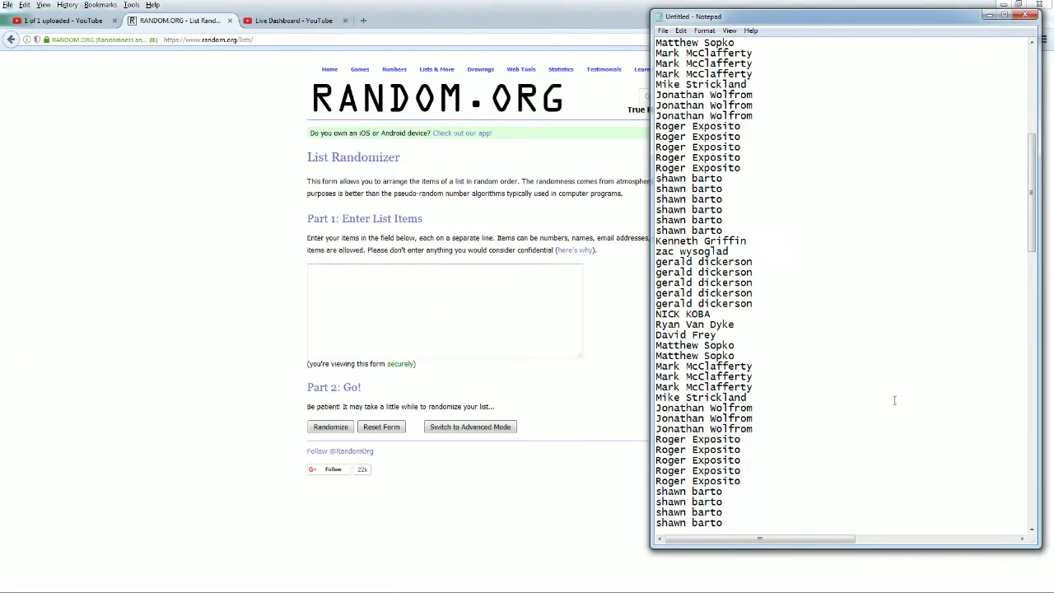
{"action": "scroll", "coordinate": [894, 400], "scroll_direction": "down", "scroll_amount": 10}
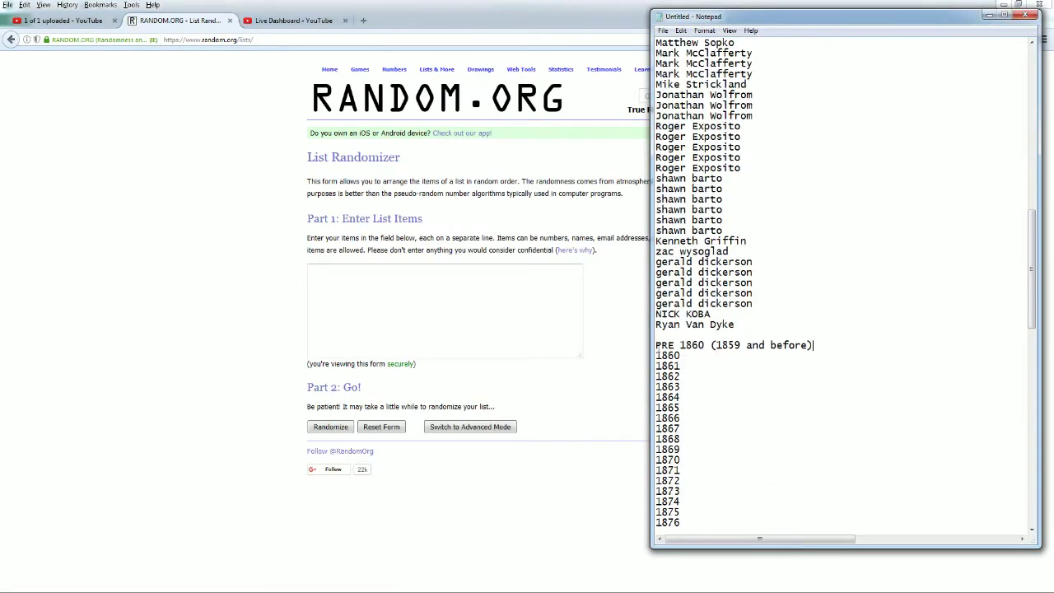
{"action": "key", "text": "Home"}
{"action": "key", "text": "shift+Down"}
{"action": "key", "text": "shift+Down"}
{"action": "key", "text": "shift+Down"}
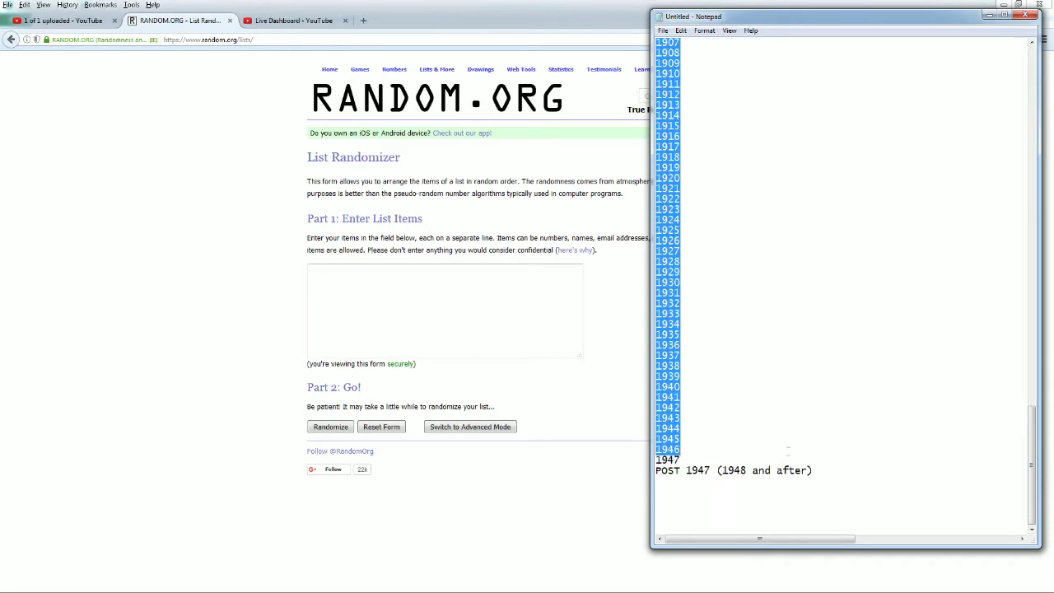
{"action": "left_click_drag", "start_coordinate": [787, 449], "coordinate": [815, 468]}
{"action": "right_click", "coordinate": [675, 365]}
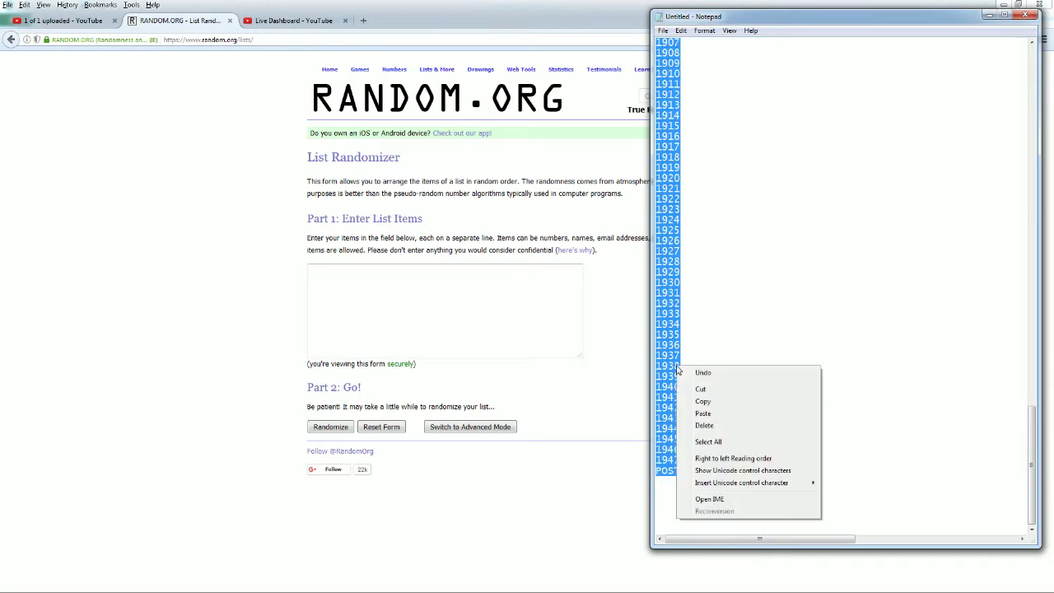
{"action": "left_click", "coordinate": [708, 400]}
{"action": "left_click", "coordinate": [396, 295]}
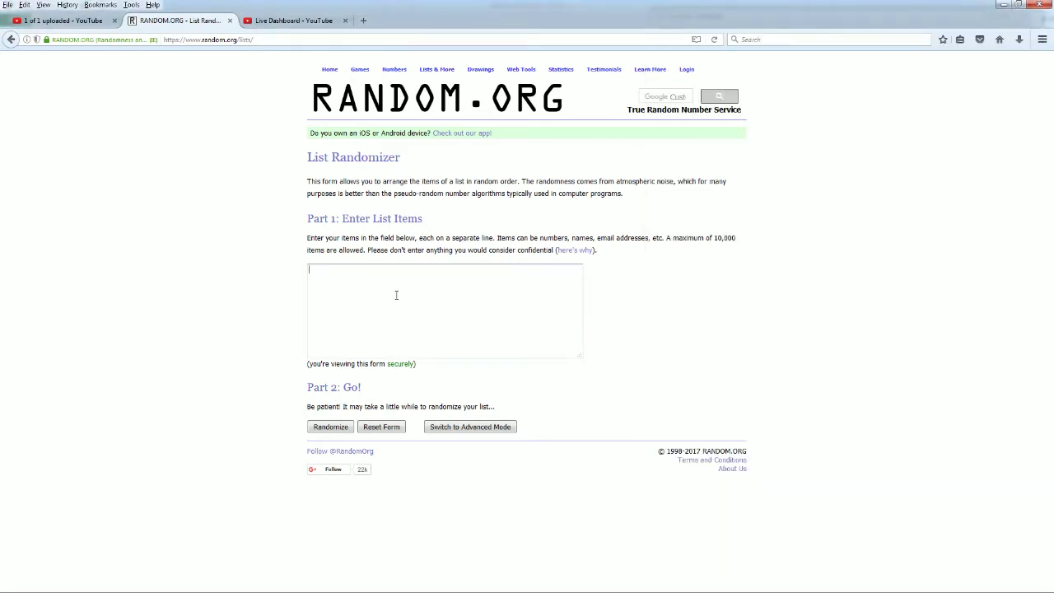
Paste the 90 years into the List Randomizer and shuffle them seven times
{"action": "key", "text": "ctrl+v"}
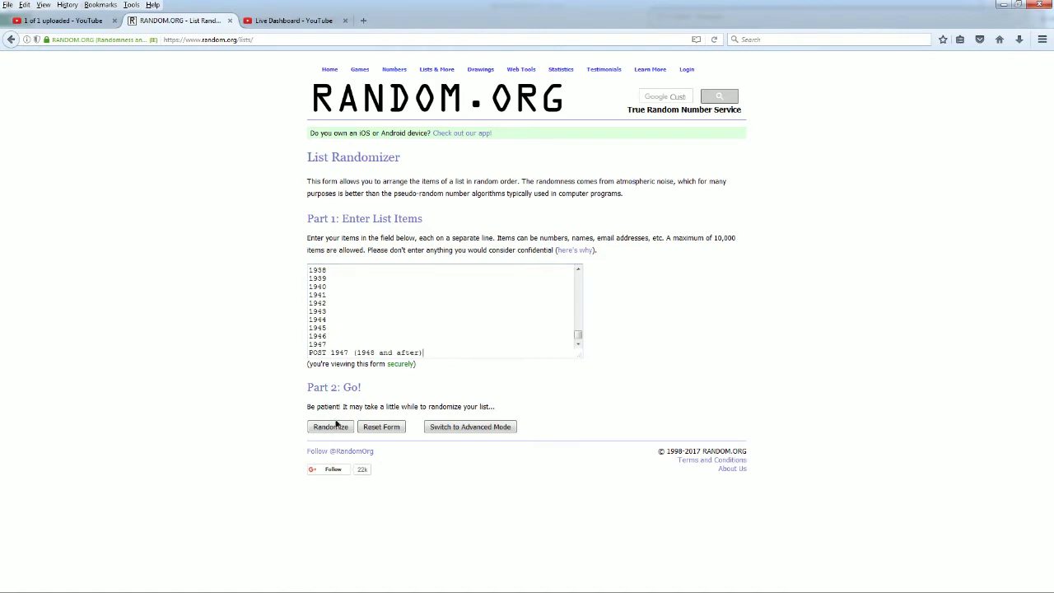
{"action": "left_click", "coordinate": [336, 426]}
{"action": "scroll", "coordinate": [401, 289], "scroll_direction": "down", "scroll_amount": 10}
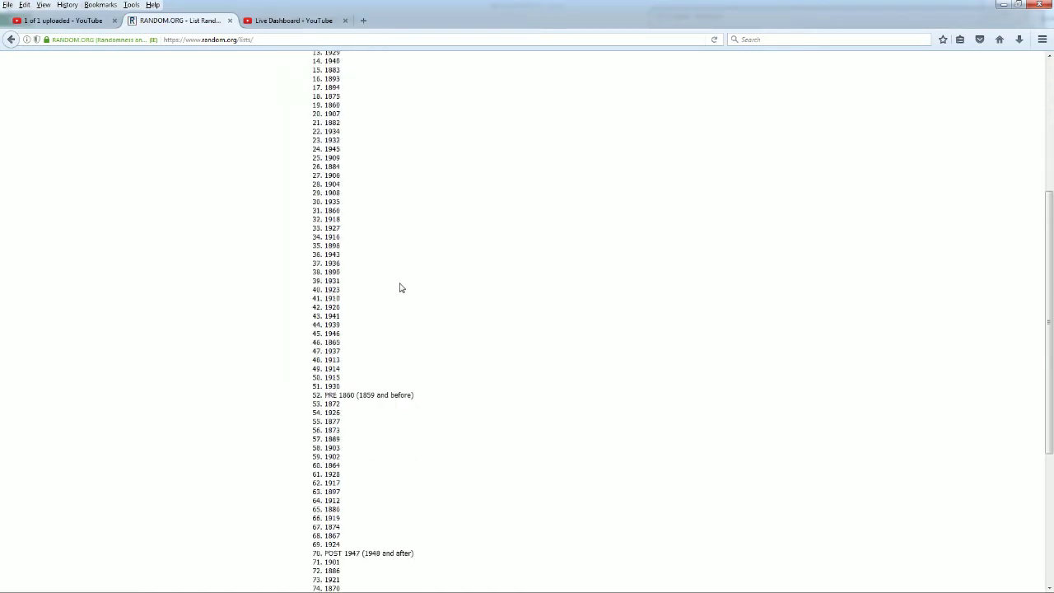
{"action": "left_click", "coordinate": [324, 528]}
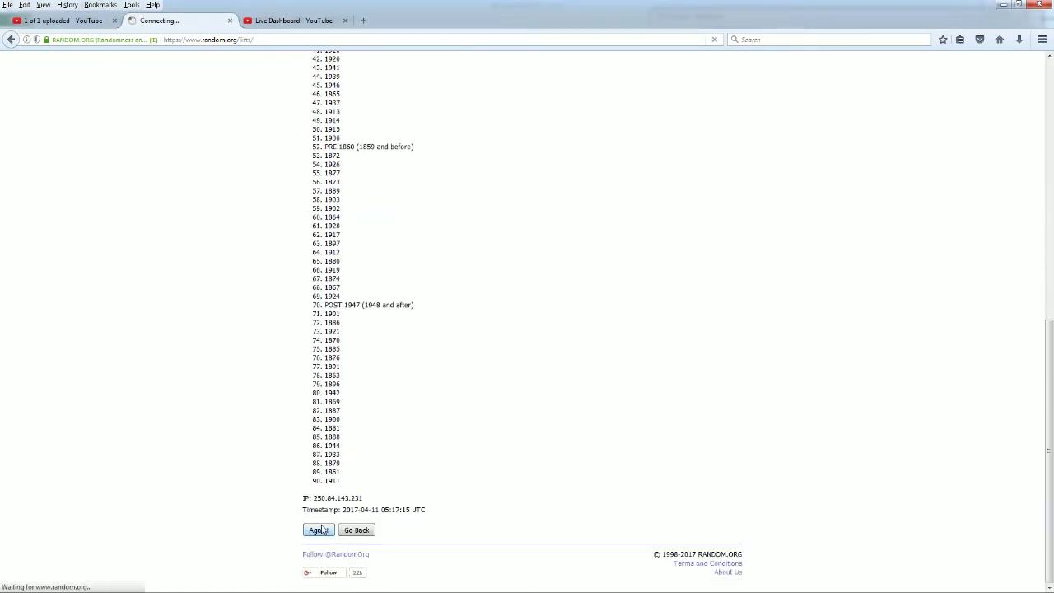
{"action": "scroll", "coordinate": [384, 346], "scroll_direction": "down", "scroll_amount": 6}
{"action": "scroll", "coordinate": [386, 333], "scroll_direction": "down", "scroll_amount": 4}
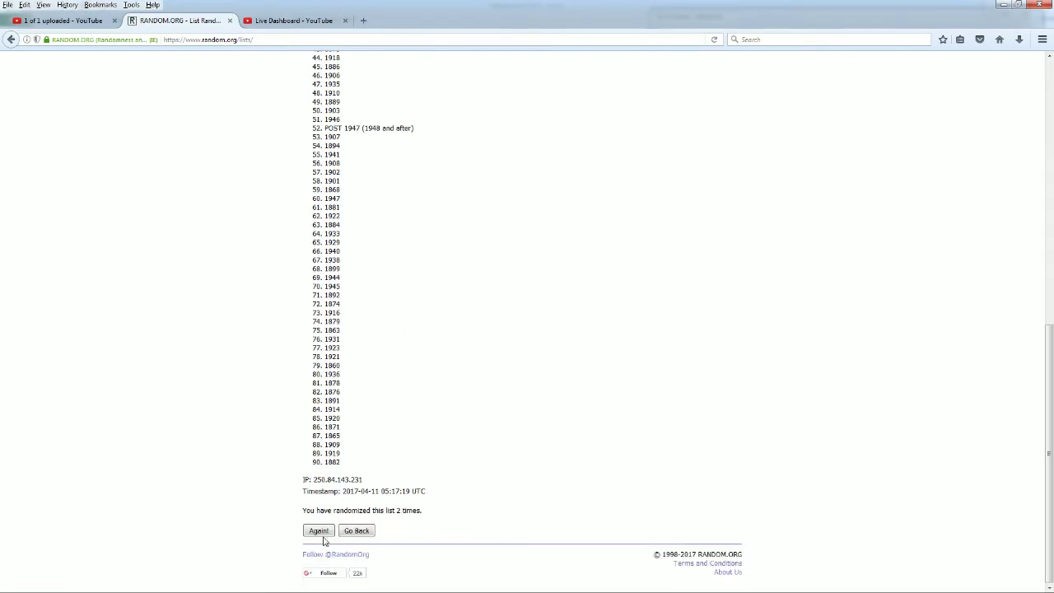
{"action": "left_click", "coordinate": [317, 530]}
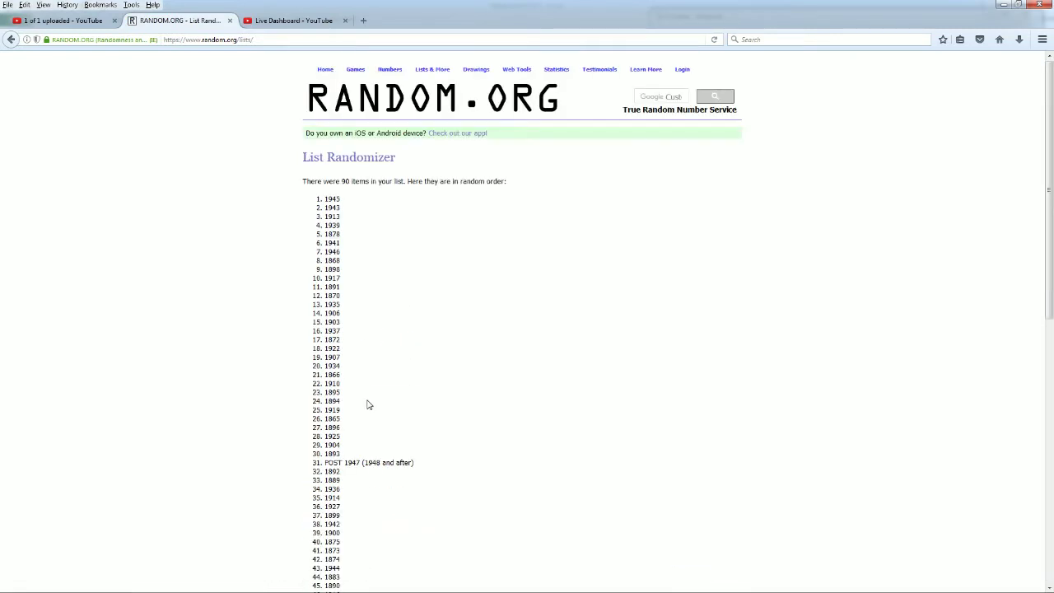
{"action": "scroll", "coordinate": [365, 404], "scroll_direction": "down", "scroll_amount": 10}
{"action": "left_click", "coordinate": [326, 531]}
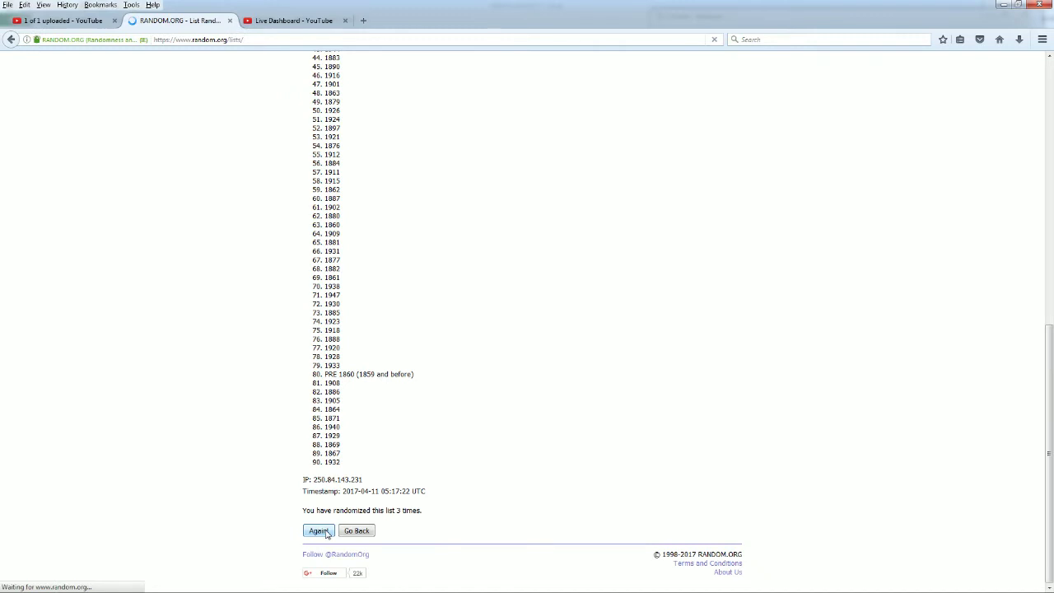
{"action": "scroll", "coordinate": [370, 407], "scroll_direction": "down", "scroll_amount": 10}
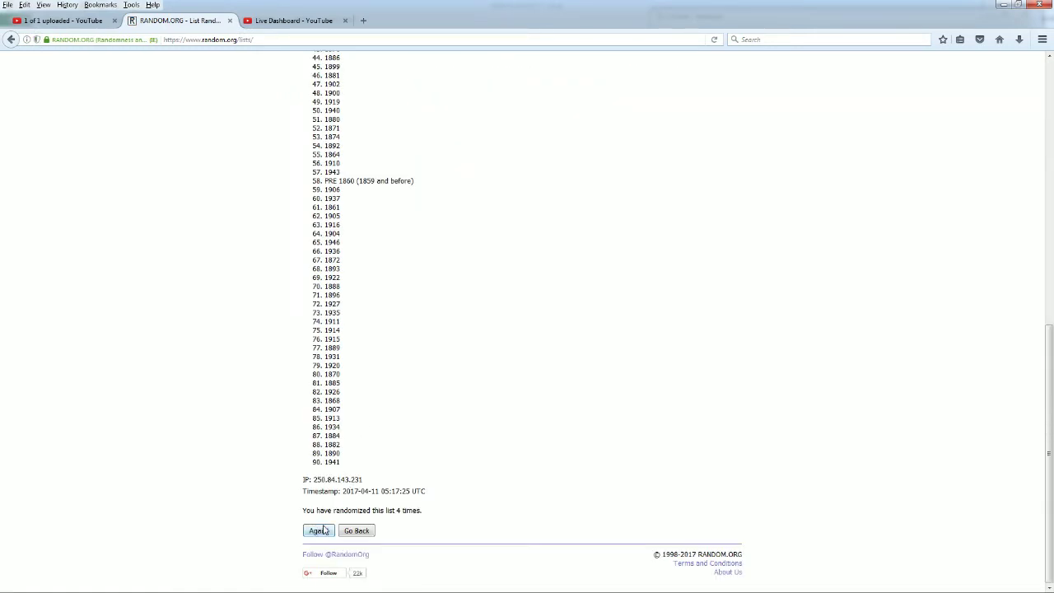
{"action": "left_click", "coordinate": [324, 531]}
{"action": "scroll", "coordinate": [388, 416], "scroll_direction": "down", "scroll_amount": 4}
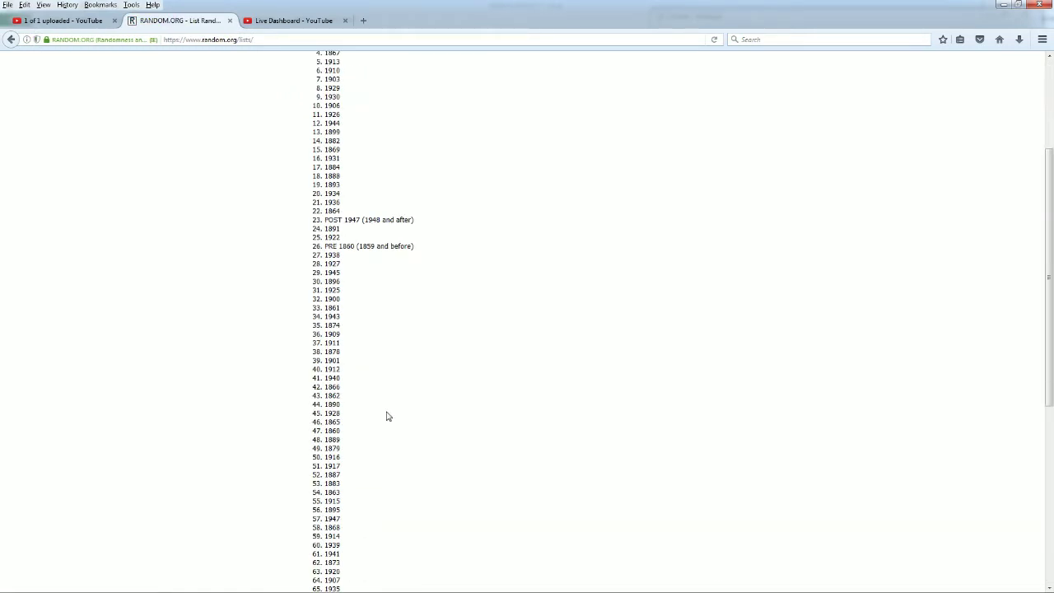
{"action": "scroll", "coordinate": [387, 416], "scroll_direction": "down", "scroll_amount": 5}
{"action": "left_click", "coordinate": [320, 531]}
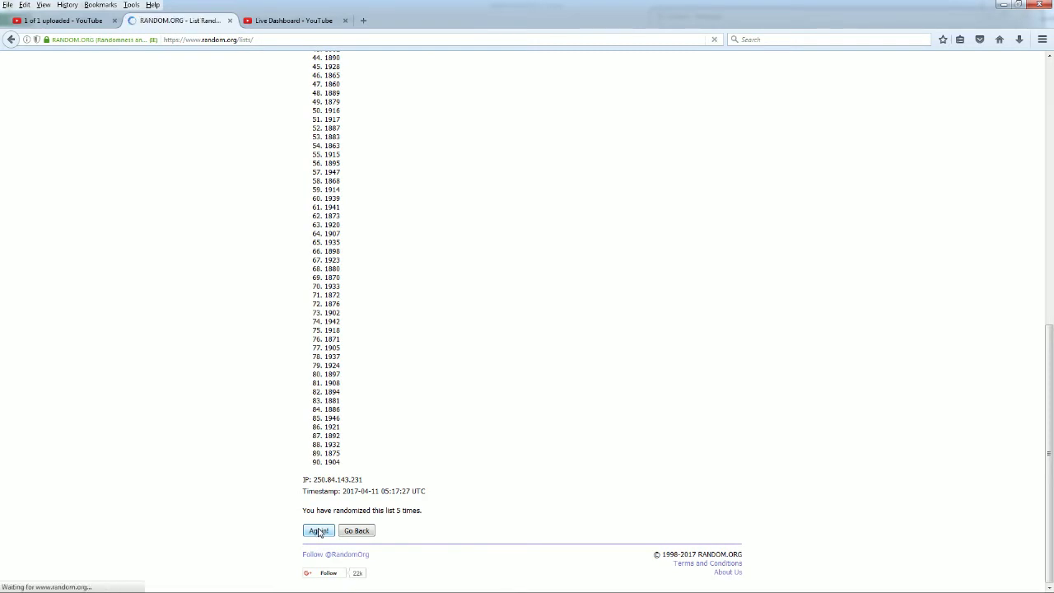
{"action": "scroll", "coordinate": [369, 362], "scroll_direction": "down", "scroll_amount": 10}
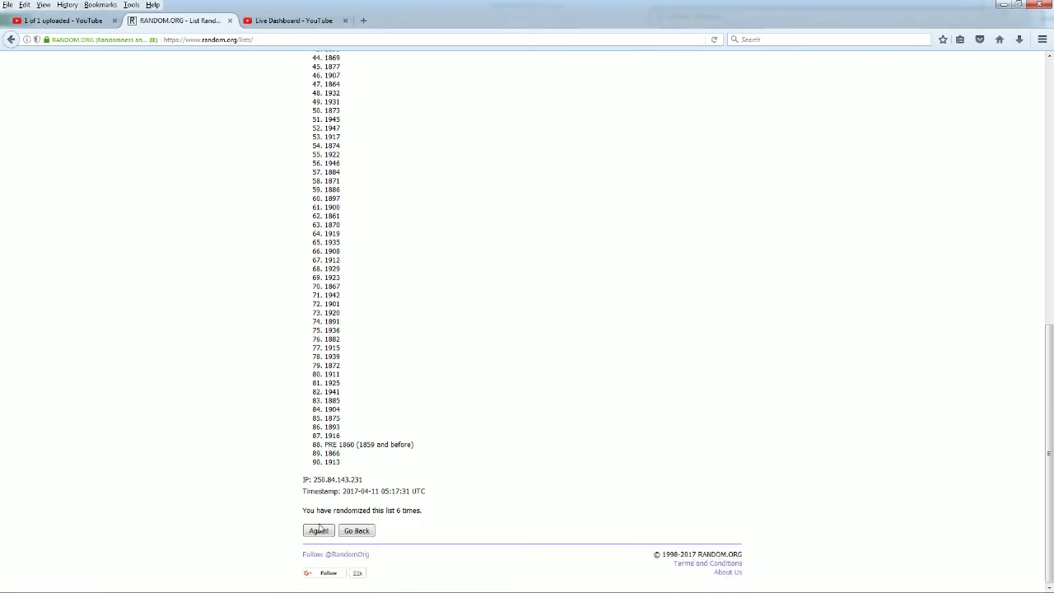
{"action": "left_click", "coordinate": [319, 528]}
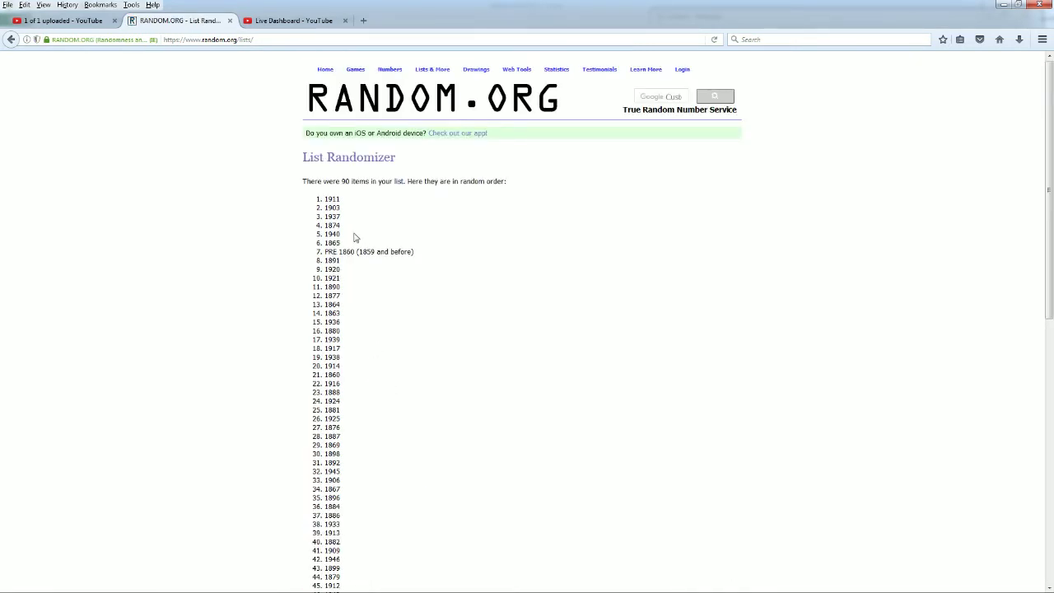
Copy the whole shuffled year list, starting at 1911, and return to Excel's Dates column
{"action": "left_click_drag", "start_coordinate": [334, 198], "coordinate": [373, 220]}
{"action": "mouse_move", "coordinate": [373, 221]}
{"action": "left_mouse_down"}
{"action": "mouse_move", "coordinate": [393, 251]}
{"action": "mouse_move", "coordinate": [395, 462]}
{"action": "left_mouse_up"}
{"action": "scroll", "coordinate": [392, 255], "scroll_direction": "down", "scroll_amount": 7}
{"action": "scroll", "coordinate": [392, 253], "scroll_direction": "down", "scroll_amount": 5}
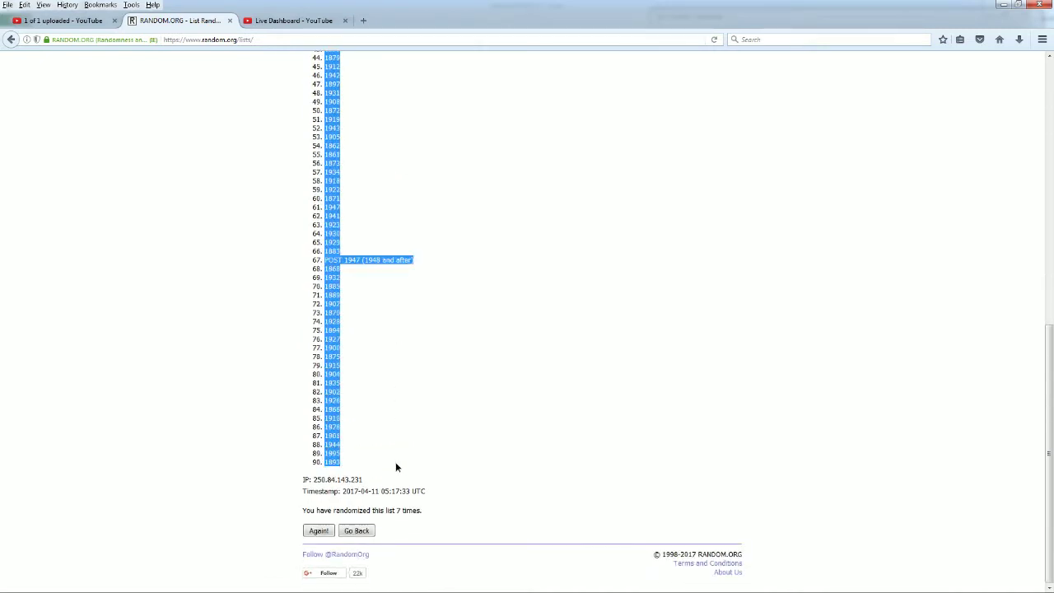
{"action": "right_click", "coordinate": [341, 326]}
{"action": "left_click", "coordinate": [363, 333]}
{"action": "key", "text": "alt+Tab"}
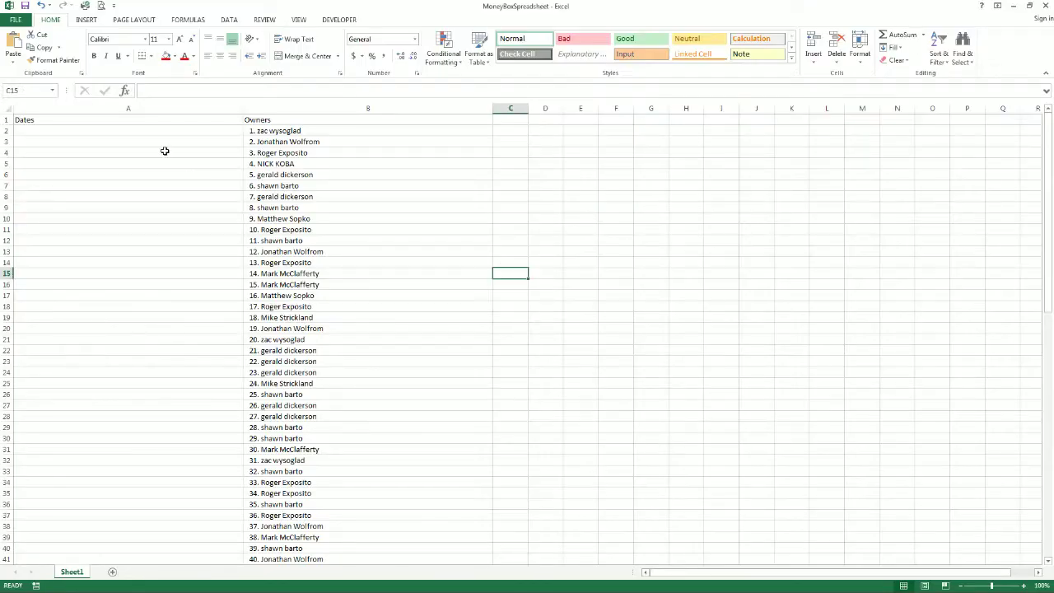
{"action": "left_click", "coordinate": [160, 139]}
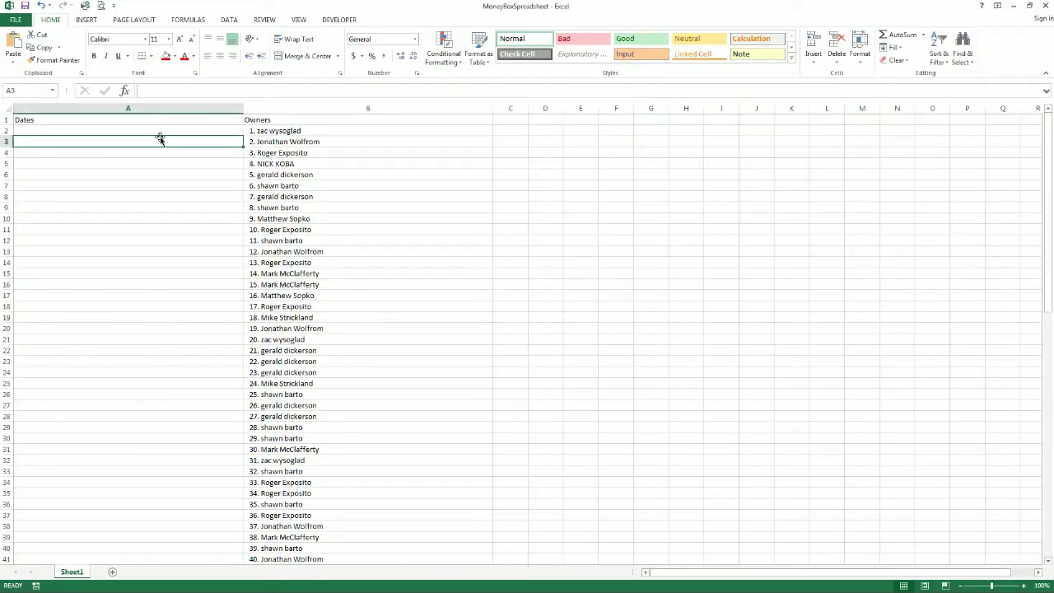
Paste the shuffled, numbered years into the Dates column from A2 and narrow column A
{"action": "left_click", "coordinate": [162, 131]}
{"action": "key", "text": "ctrl+v"}
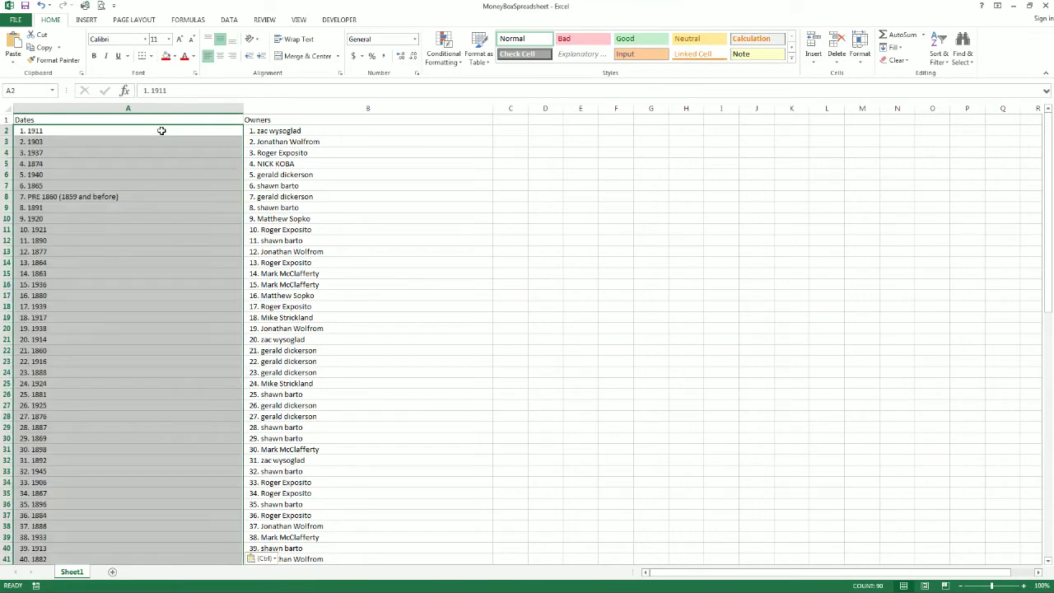
{"action": "left_click", "coordinate": [178, 164]}
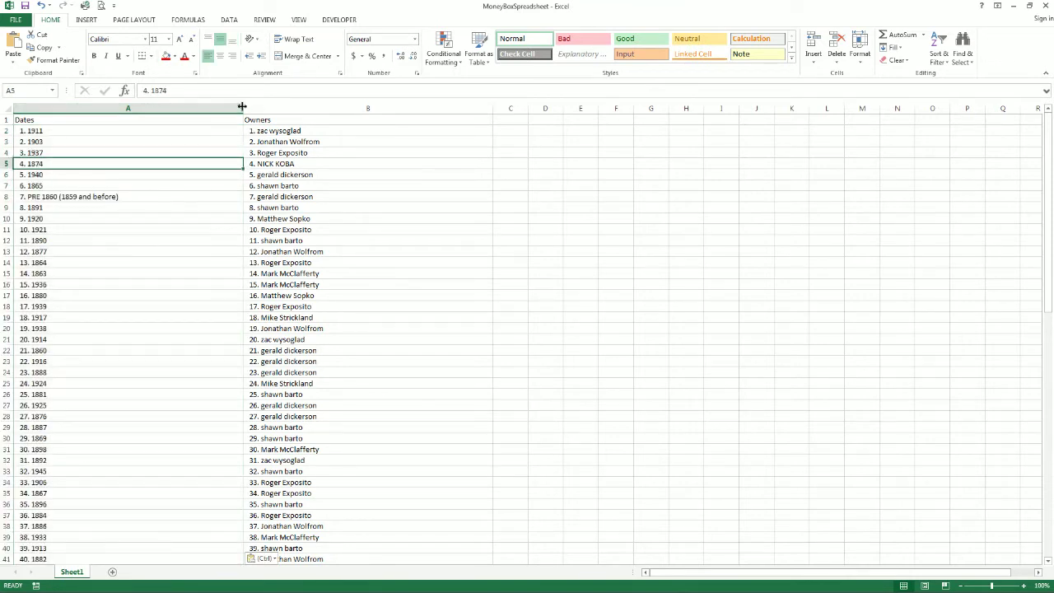
{"action": "left_click_drag", "start_coordinate": [243, 104], "coordinate": [185, 104]}
Apply All Borders to columns A and B, even their widths, and zoom to 400%
{"action": "left_click_drag", "start_coordinate": [73, 108], "coordinate": [198, 114]}
{"action": "left_click", "coordinate": [150, 56]}
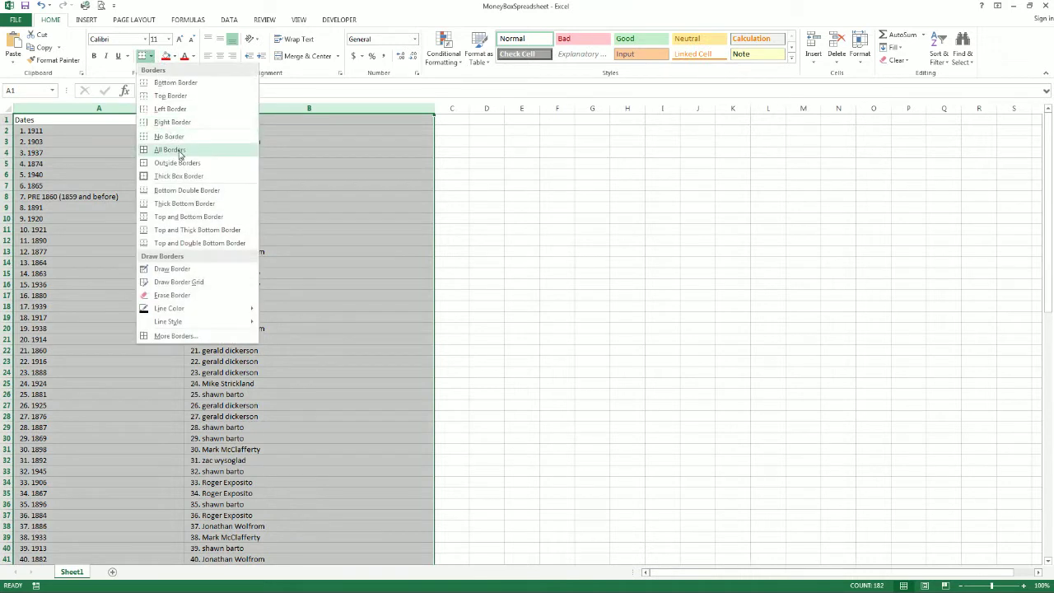
{"action": "left_click", "coordinate": [180, 149]}
{"action": "left_click_drag", "start_coordinate": [184, 106], "coordinate": [153, 105]}
{"action": "left_click", "coordinate": [79, 133]}
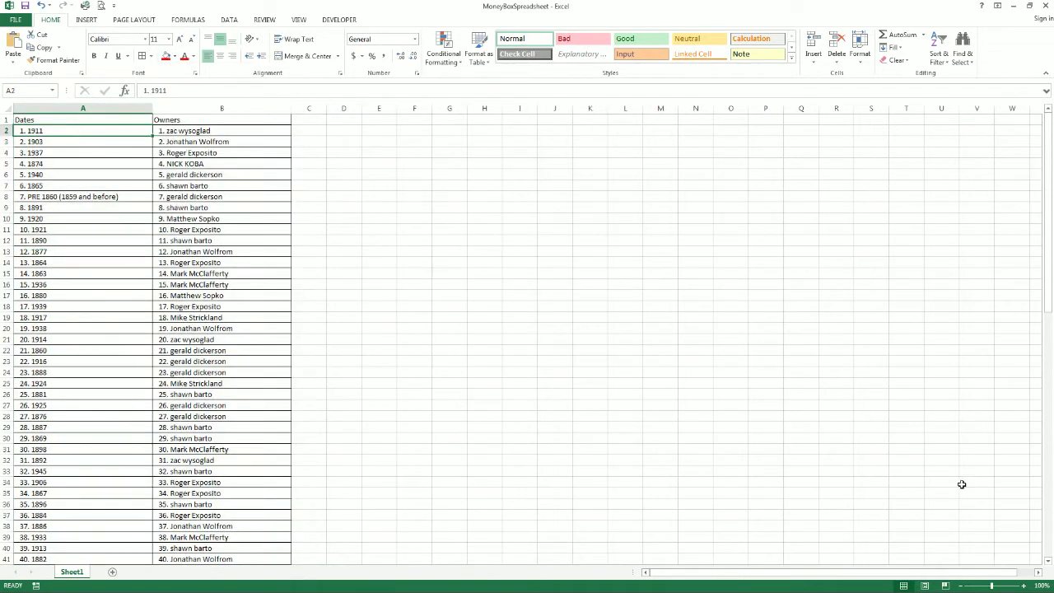
{"action": "left_click_drag", "start_coordinate": [993, 587], "coordinate": [1019, 585]}
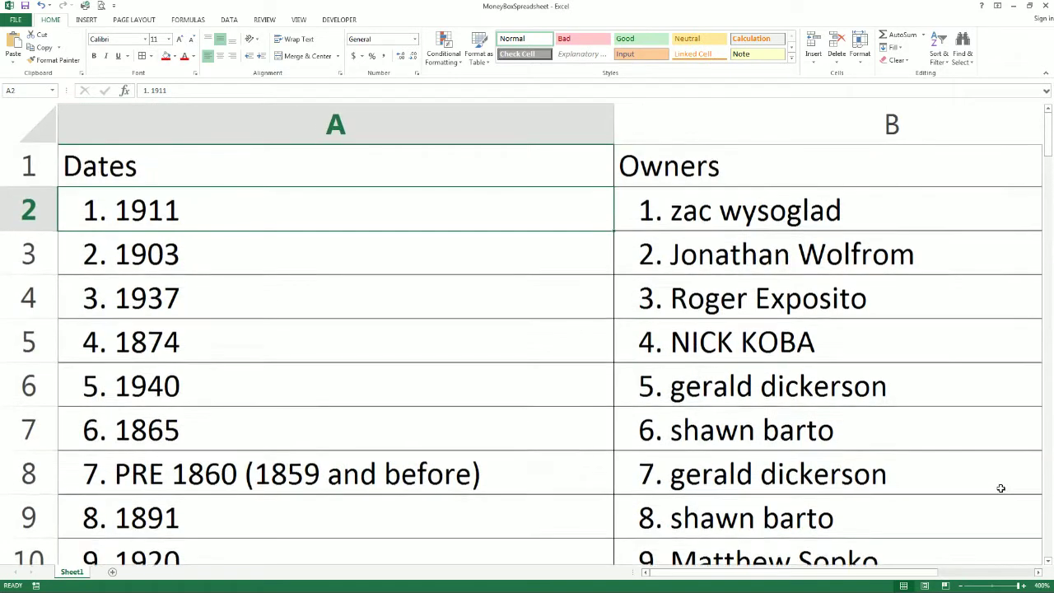
Narrow column A to just fit 'PRE 1860 (1859 and before)', then scroll down and back to the top
{"action": "left_click_drag", "start_coordinate": [614, 130], "coordinate": [515, 129]}
{"action": "left_click", "coordinate": [805, 257]}
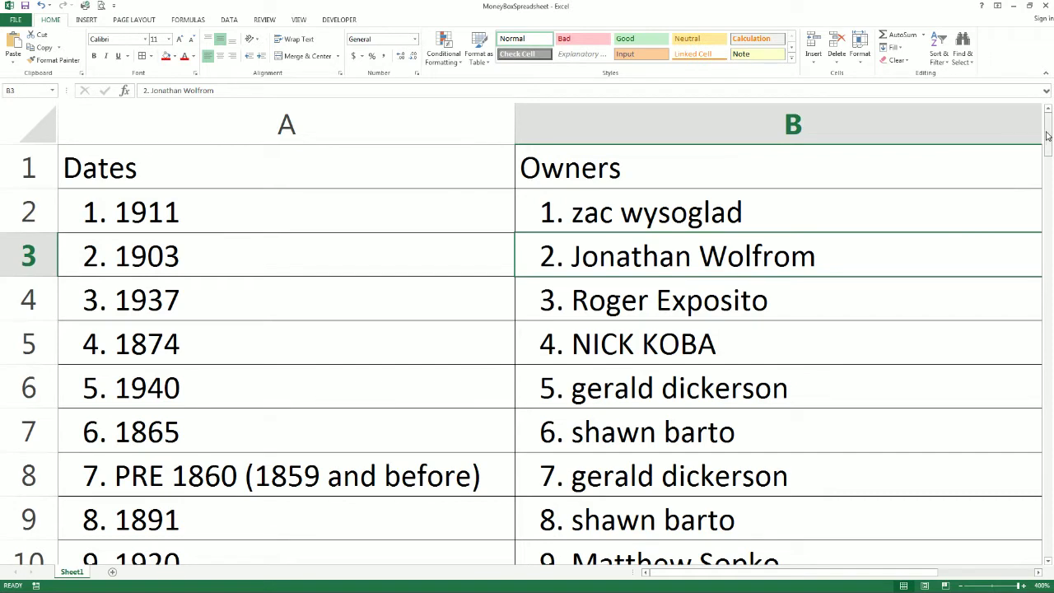
{"action": "left_click_drag", "start_coordinate": [1046, 134], "coordinate": [1049, 144]}
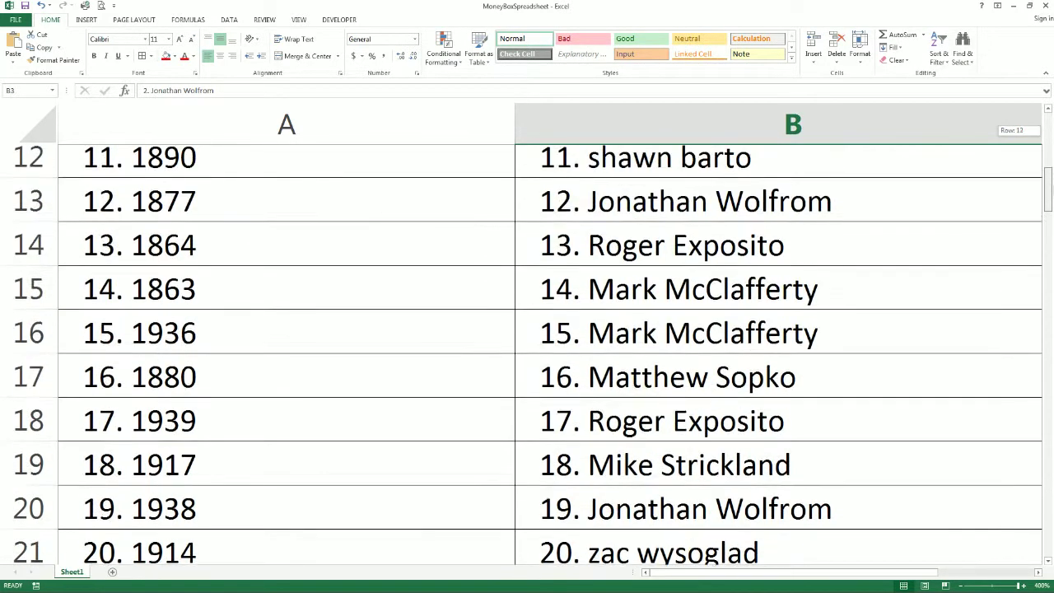
{"action": "left_click_drag", "start_coordinate": [1051, 175], "coordinate": [1051, 169]}
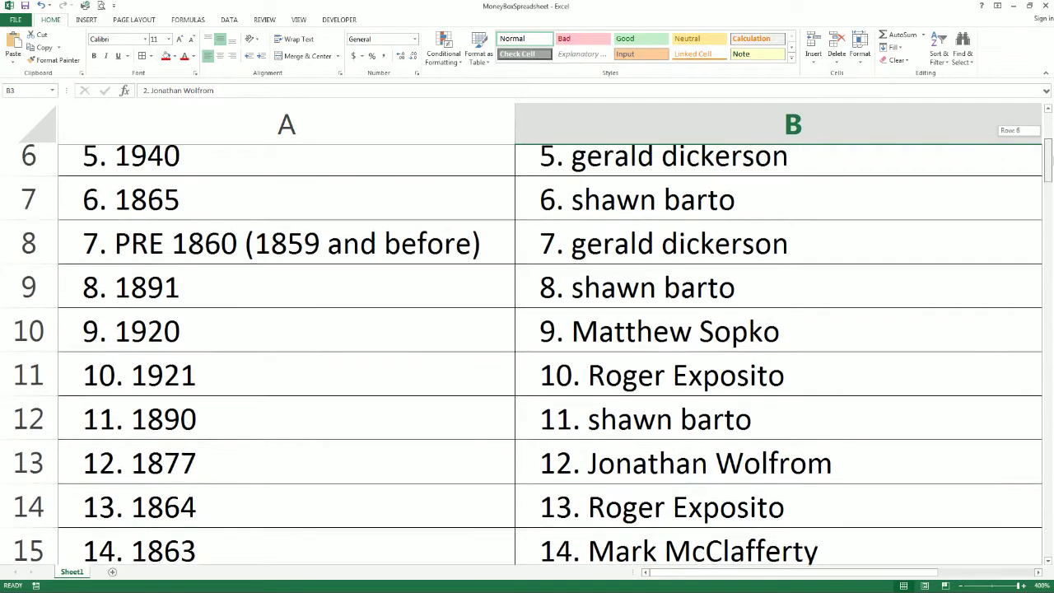
{"action": "left_click_drag", "start_coordinate": [1051, 155], "coordinate": [1051, 146]}
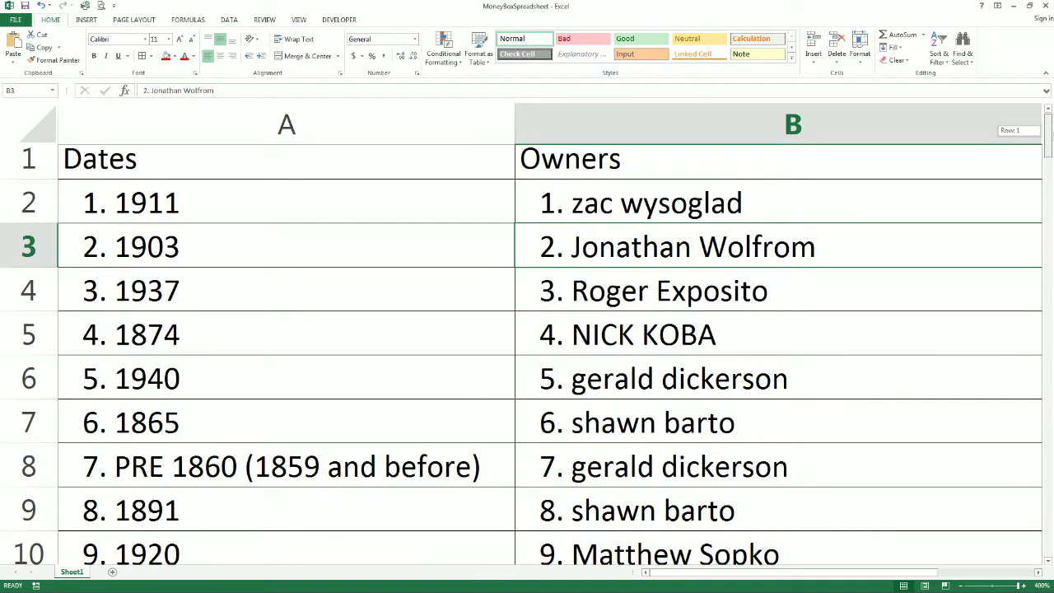
{"action": "left_click_drag", "start_coordinate": [1048, 124], "coordinate": [1048, 124]}
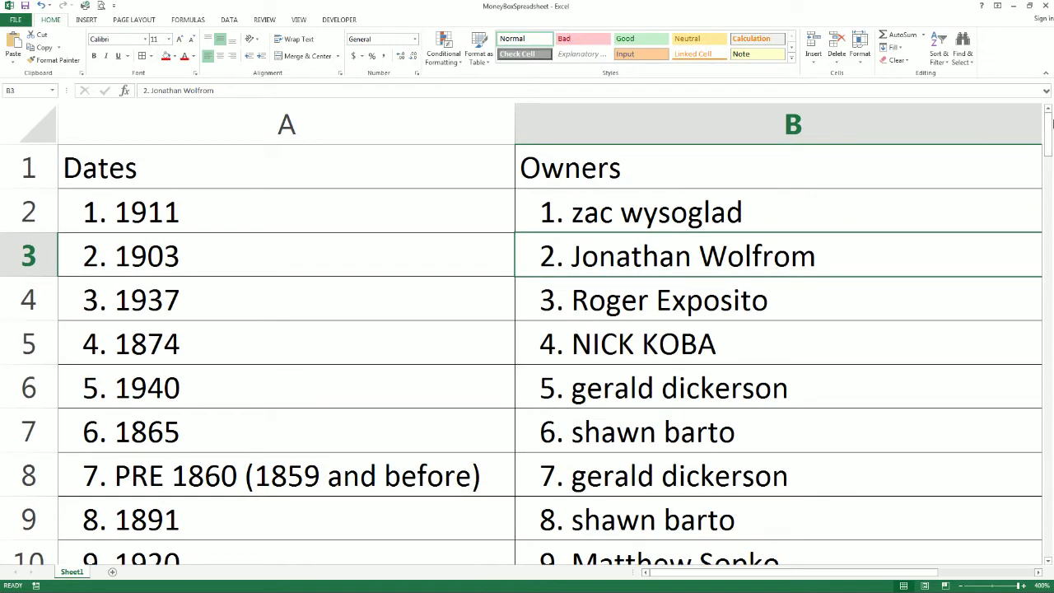